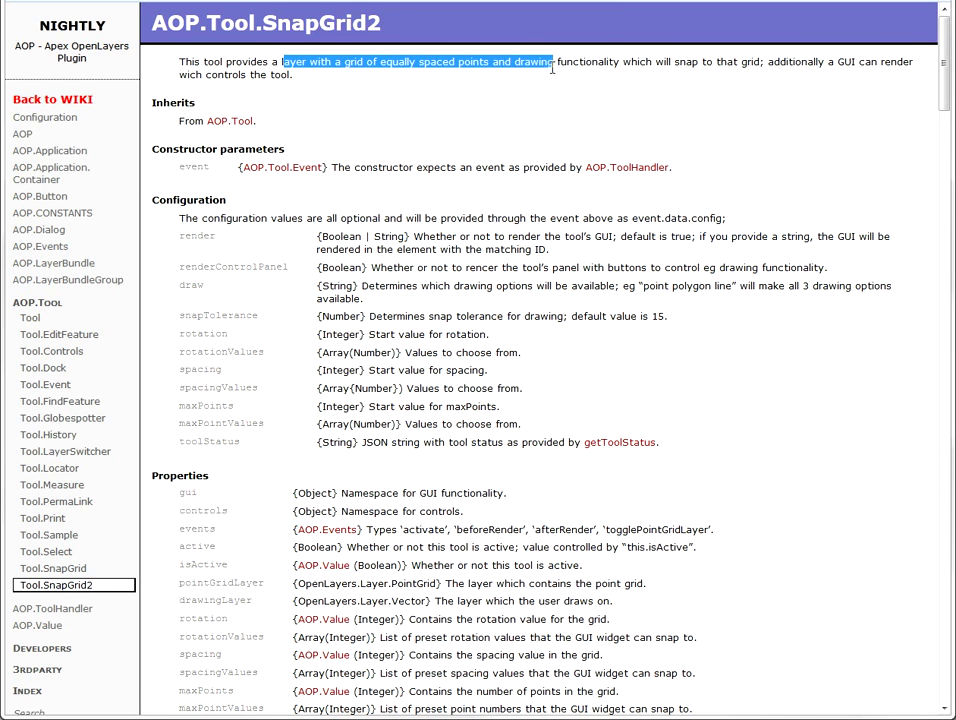
# - Open the Snap Grid Tool on the Hoofddorp map and place two points snapped near the grid's northern corner
pyautogui.click(623, 92)
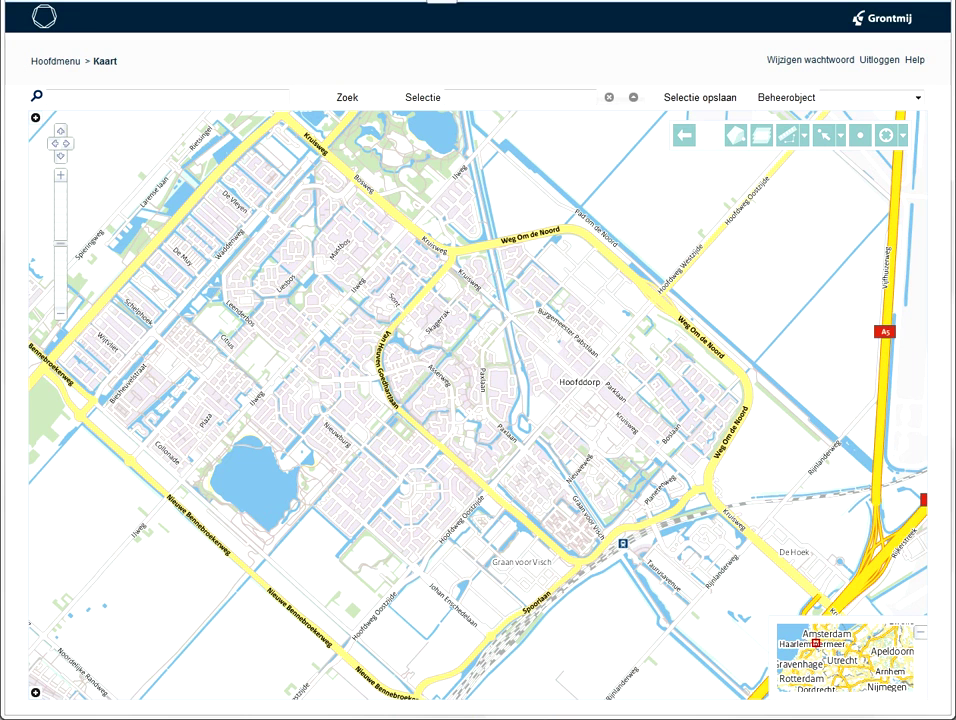
pyautogui.click(860, 136)
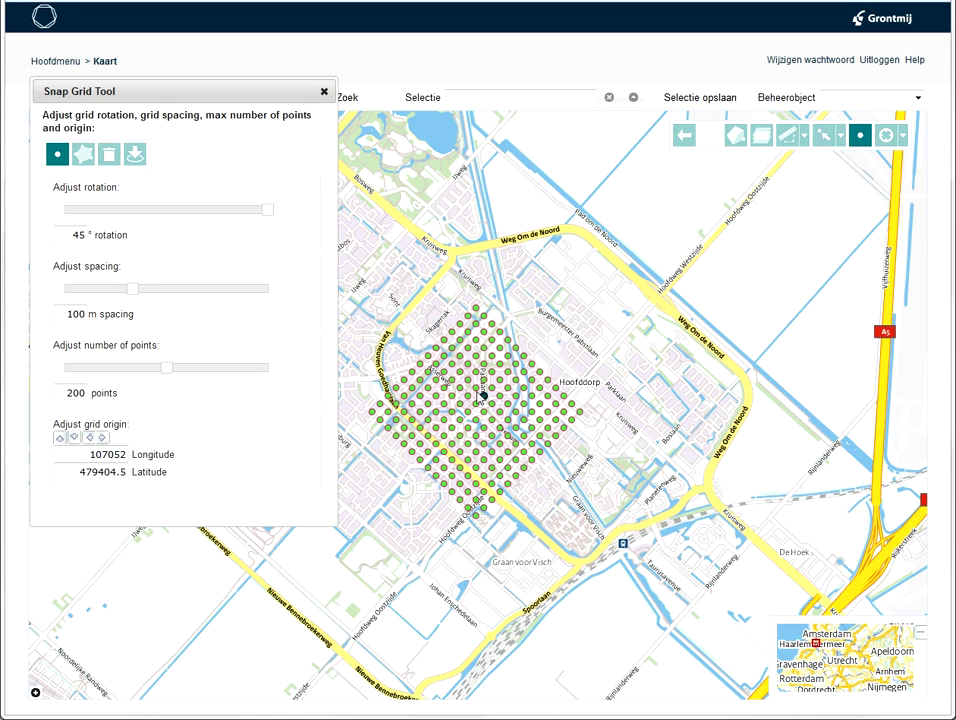
pyautogui.scroll(1, 466, 390)
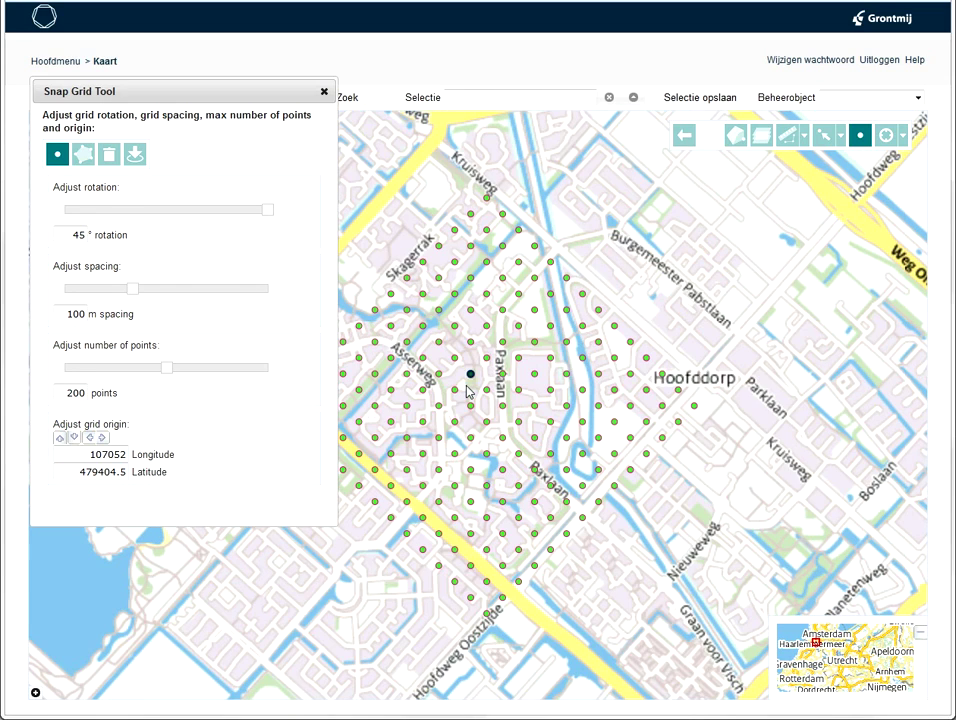
pyautogui.click(455, 231)
pyautogui.click(534, 246)
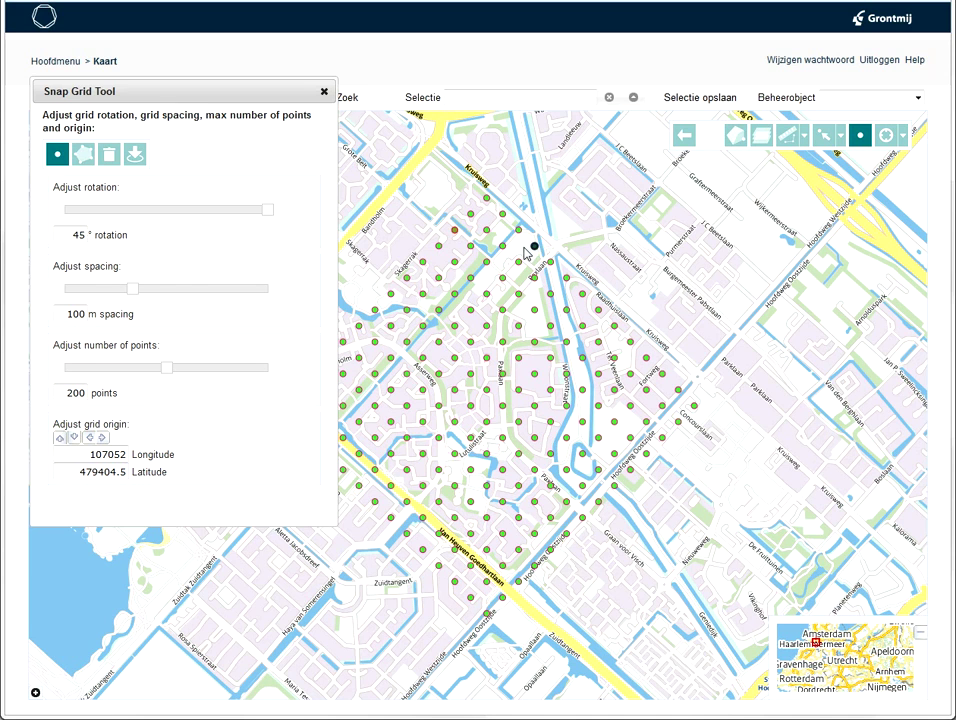
# - Start a polygon with its first three vertices snapped to the grid, from near Skagerrak to the Paxlaan area
pyautogui.click(83, 153)
pyautogui.click(439, 245)
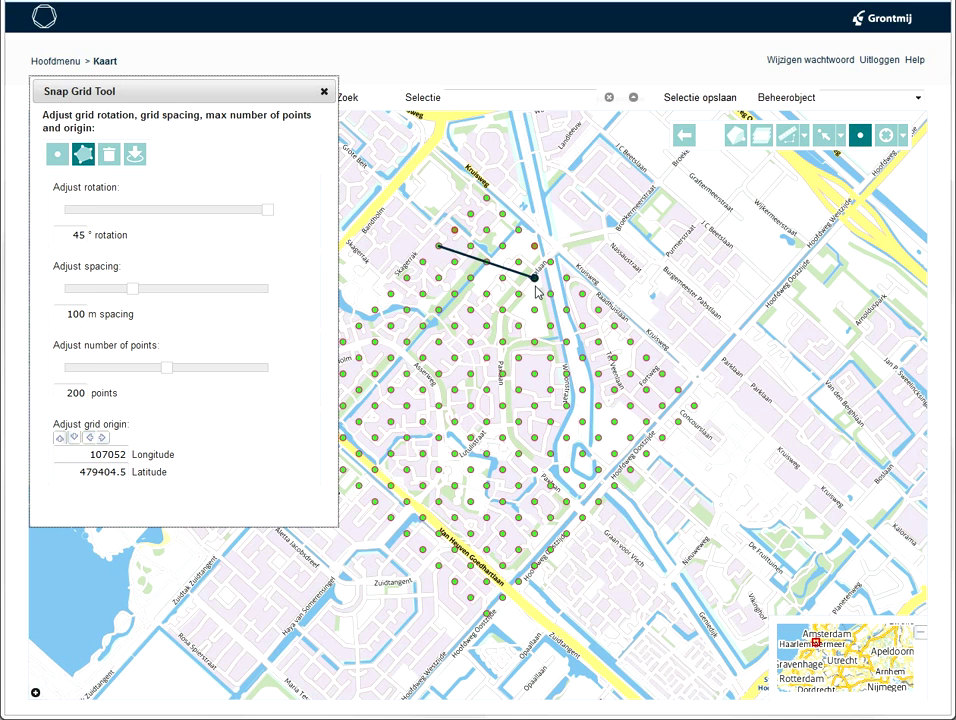
pyautogui.click(535, 279)
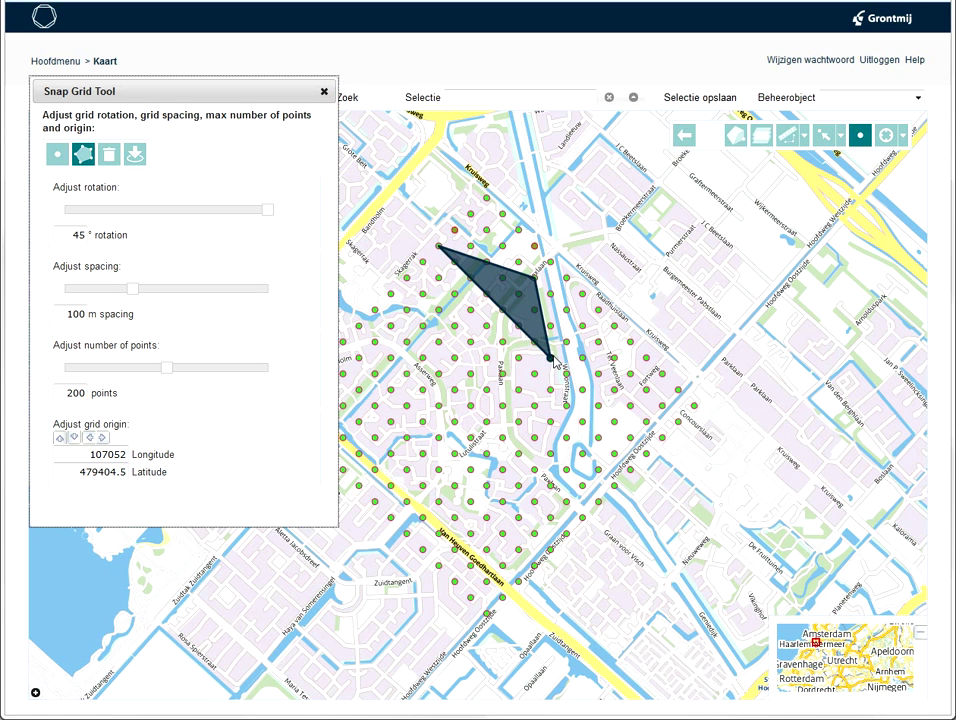
pyautogui.click(550, 357)
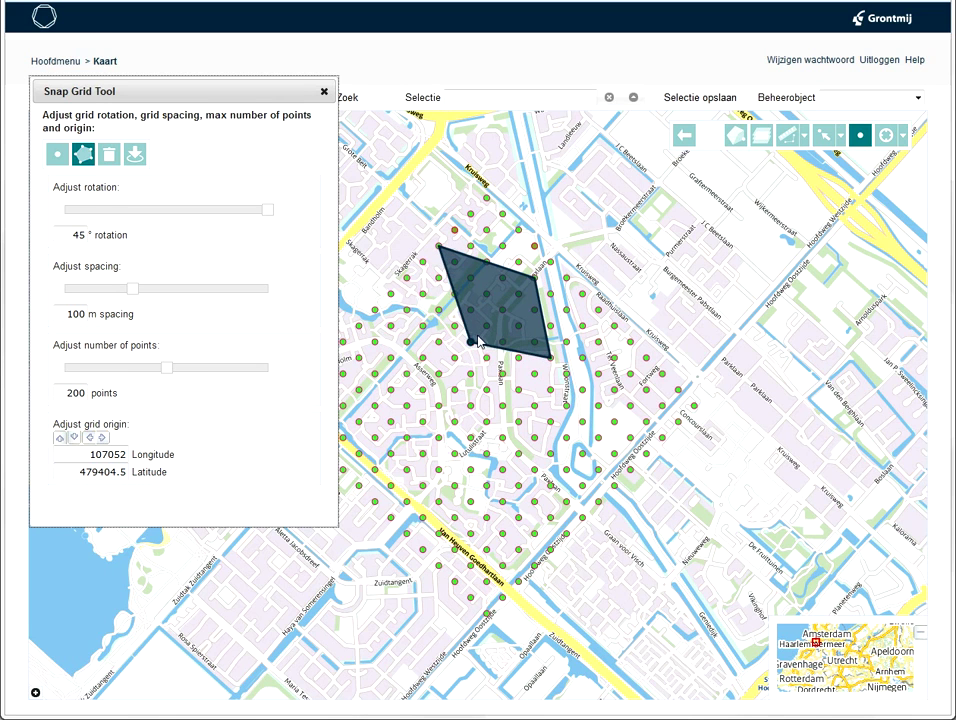
# - Set the grid rotation to 30°, followed by 12°
pyautogui.click(61, 237)
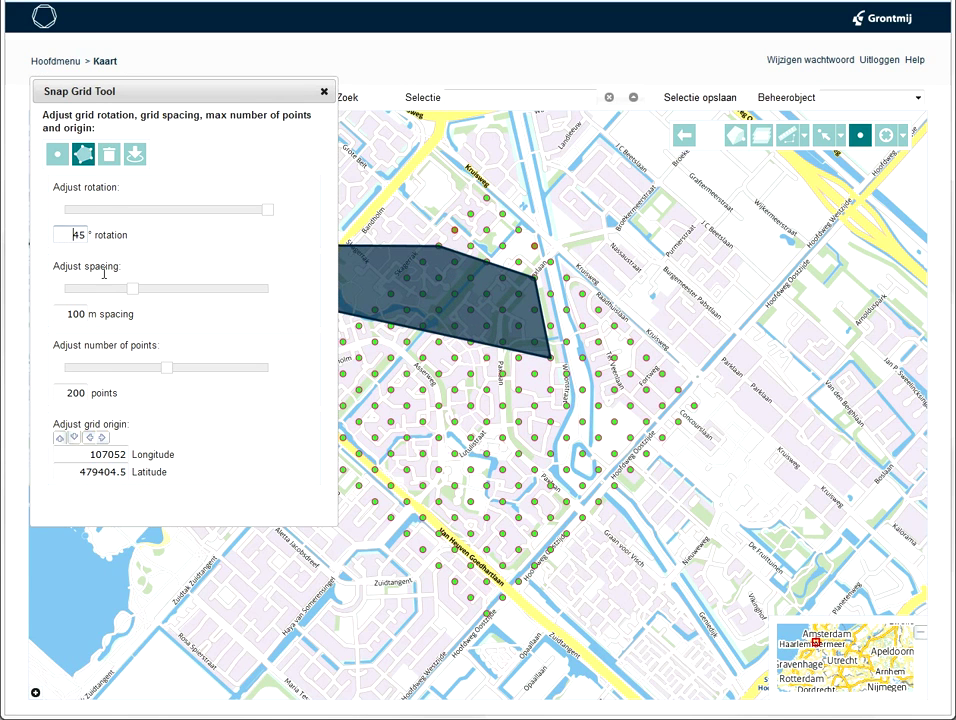
pyautogui.moveTo(268, 211); pyautogui.dragTo(236, 212)
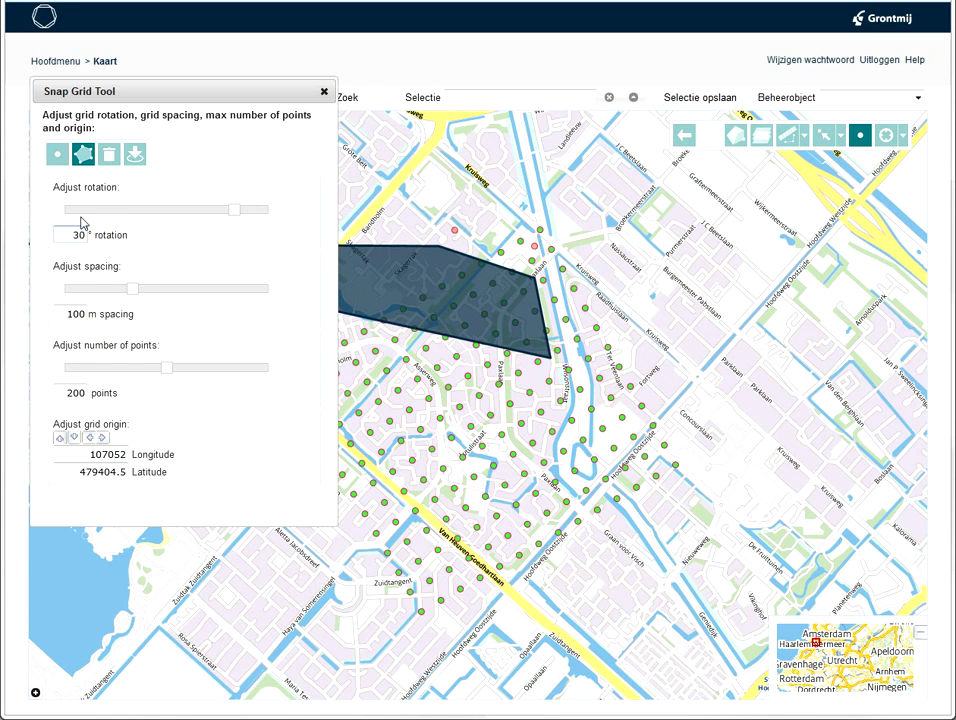
pyautogui.moveTo(79, 237); pyautogui.dragTo(72, 237)
pyautogui.write('12')
pyautogui.press('Tab')
# - Fine-tune the grid rotation to 17°
pyautogui.click(78, 234)
pyautogui.press('Up')
pyautogui.press('Up')
pyautogui.press('Up')
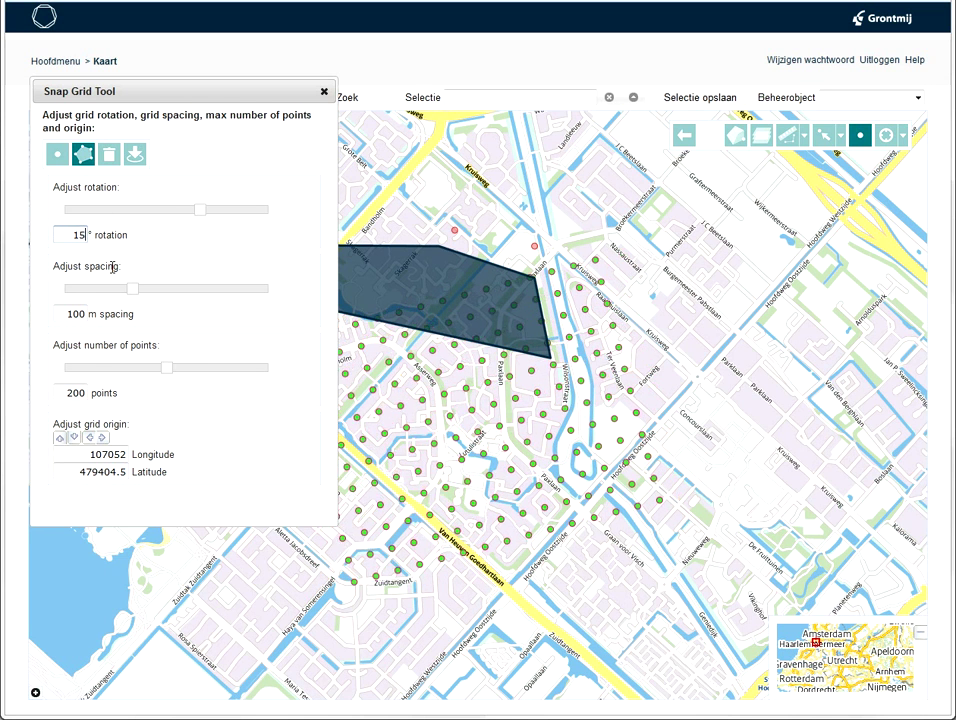
pyautogui.press('Up')
pyautogui.press('Down')
pyautogui.press('Down')
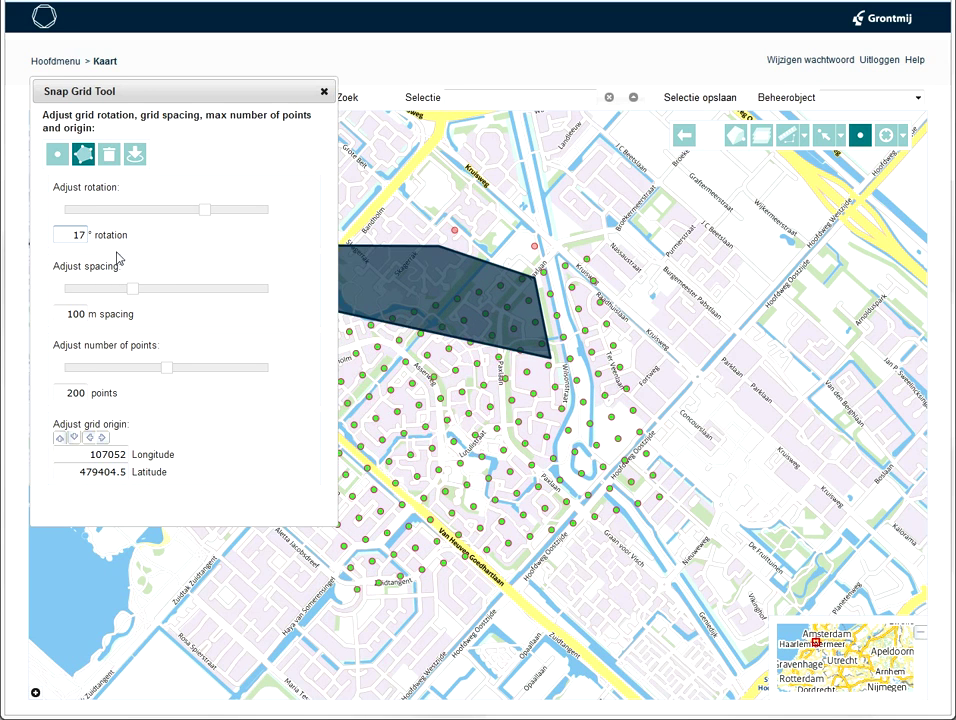
# - Set the number of grid points to 206 and raise it to 263
pyautogui.click(67, 392)
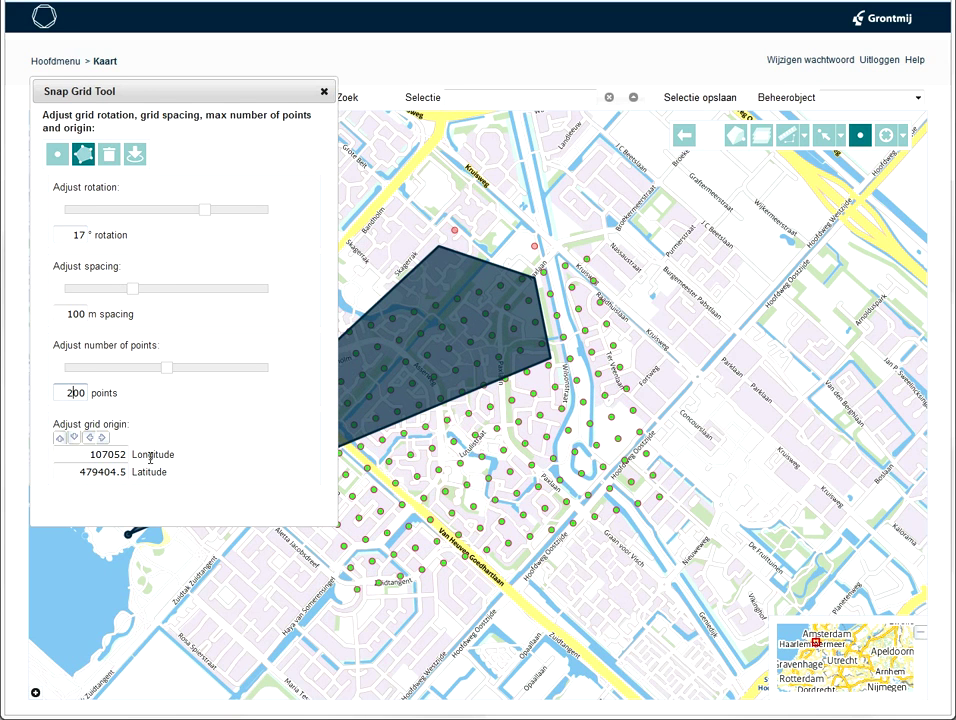
pyautogui.press('BackSpace')
pyautogui.write('6')
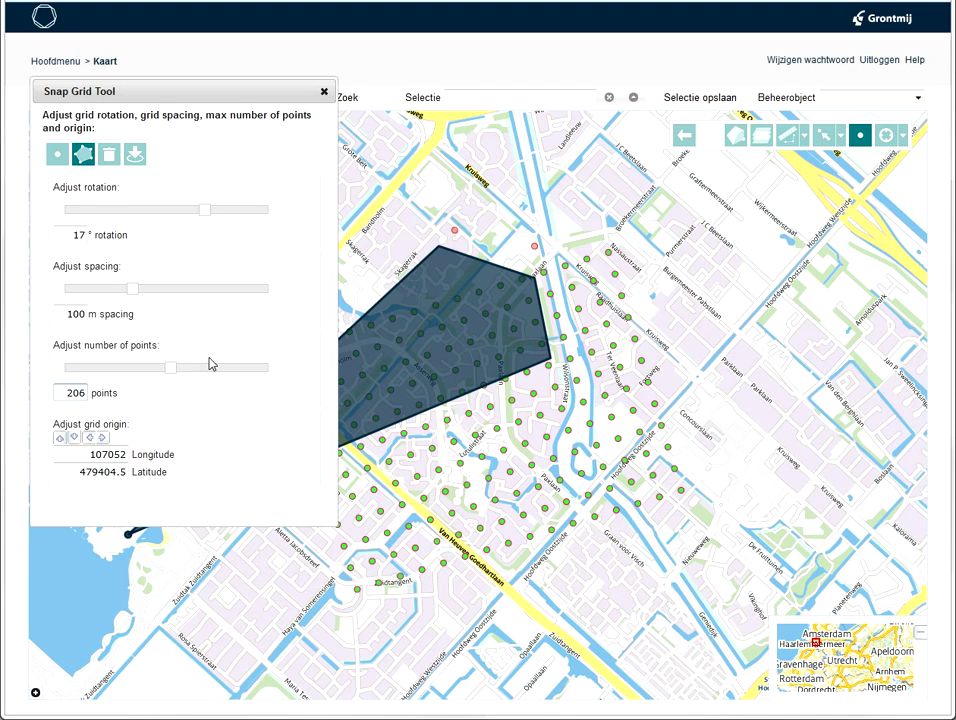
pyautogui.click(210, 367)
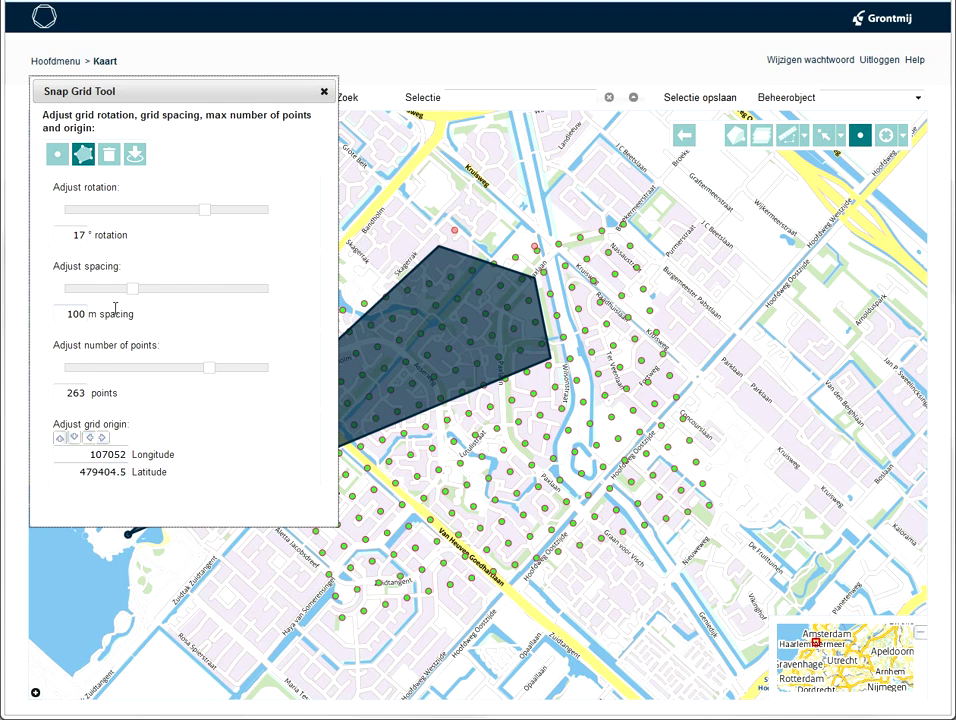
# - Increase the grid spacing to 113 m
pyautogui.click(58, 315)
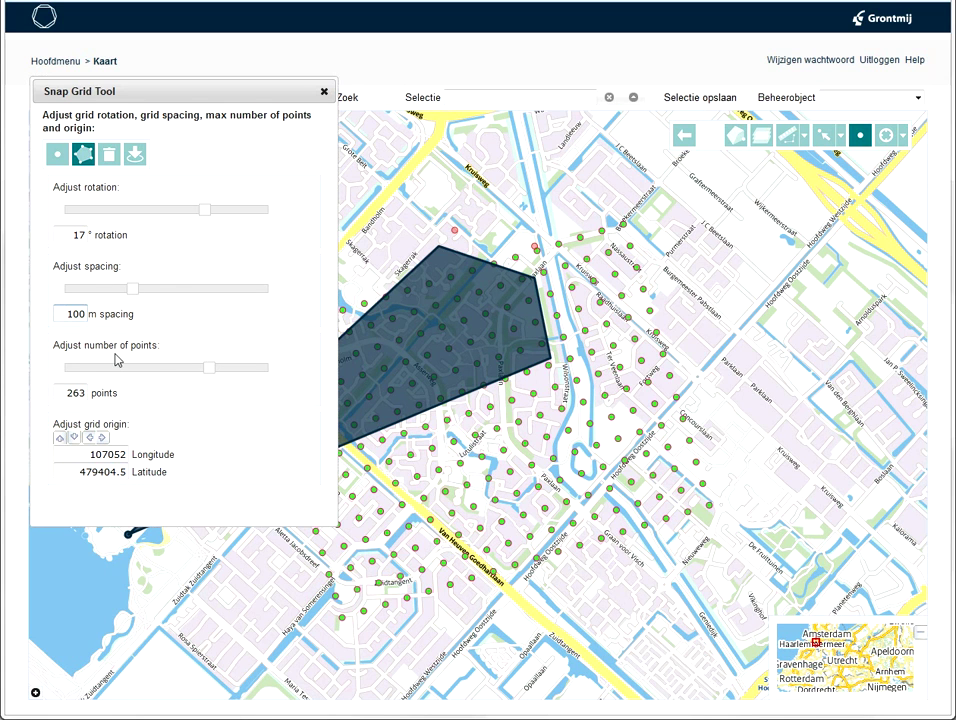
pyautogui.press('End')
pyautogui.press('BackSpace')
pyautogui.write('2')
pyautogui.press('Up')
pyautogui.press('Up')
pyautogui.press('Up')
pyautogui.press('Up')
pyautogui.press('Up')
pyautogui.press('Up')
pyautogui.press('Up')
pyautogui.press('Up')
pyautogui.press('Up')
pyautogui.press('Up')
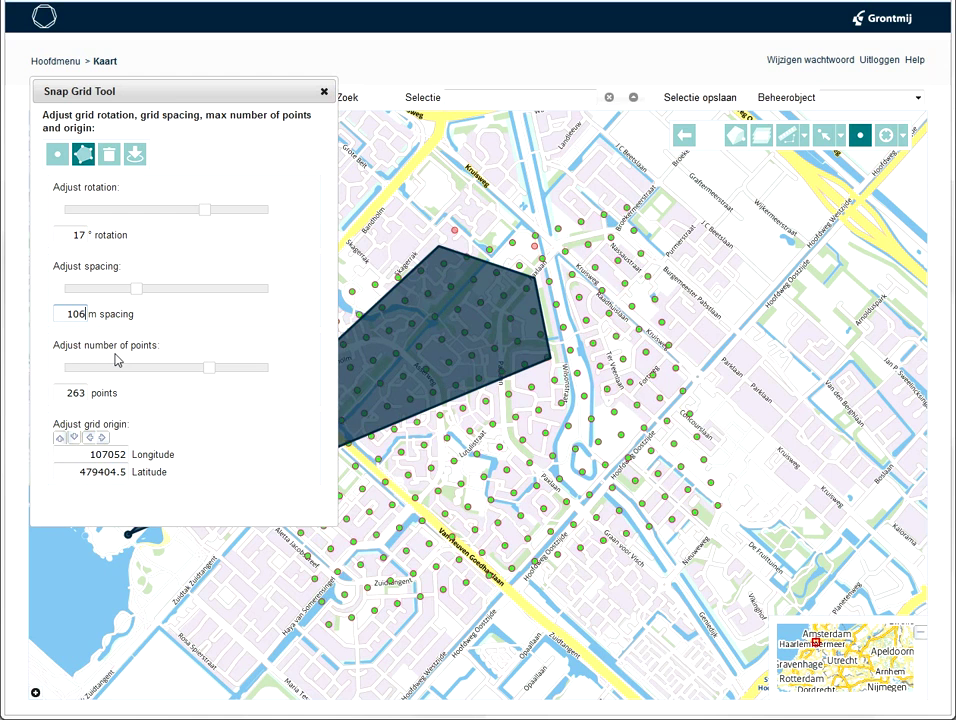
pyautogui.press('Up')
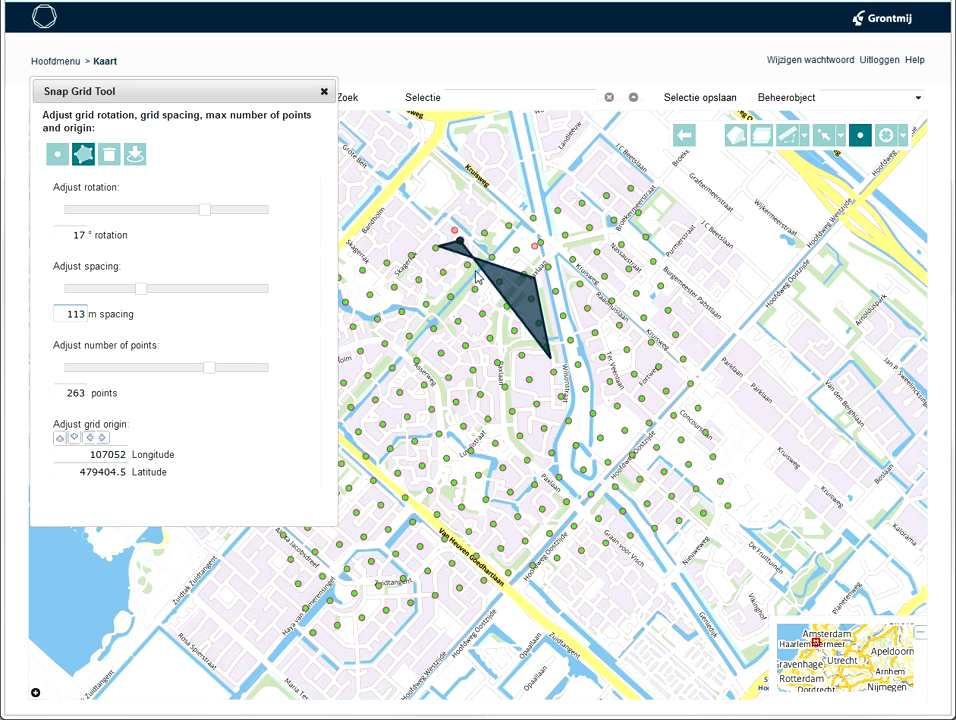
# - Complete the open polygon with two more vertices snapped to the adjusted grid
pyautogui.click(466, 346)
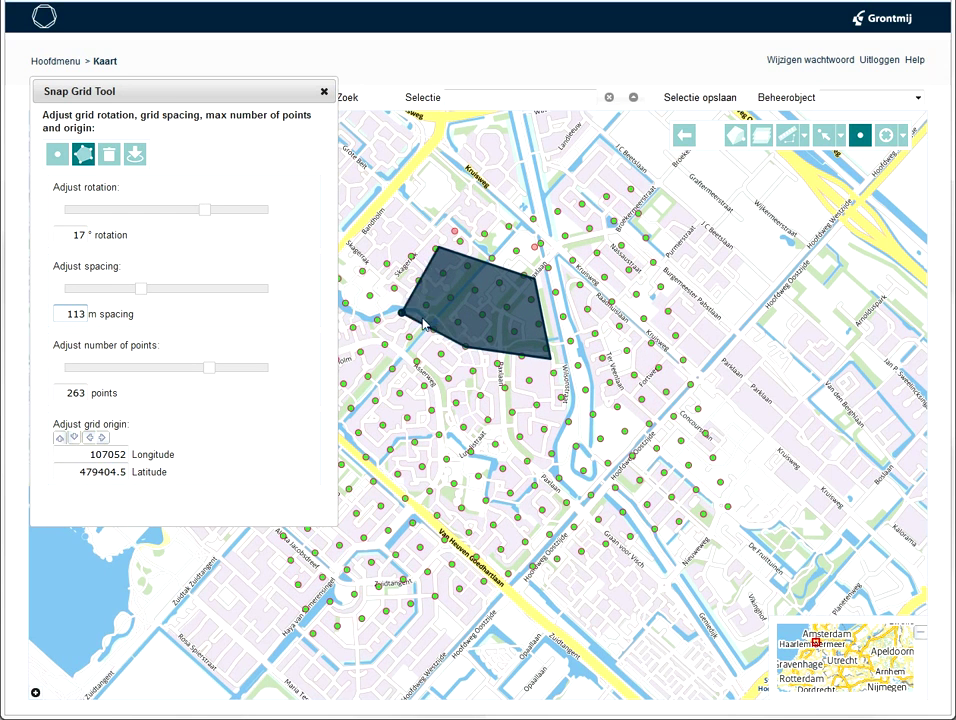
pyautogui.doubleClick(427, 308)
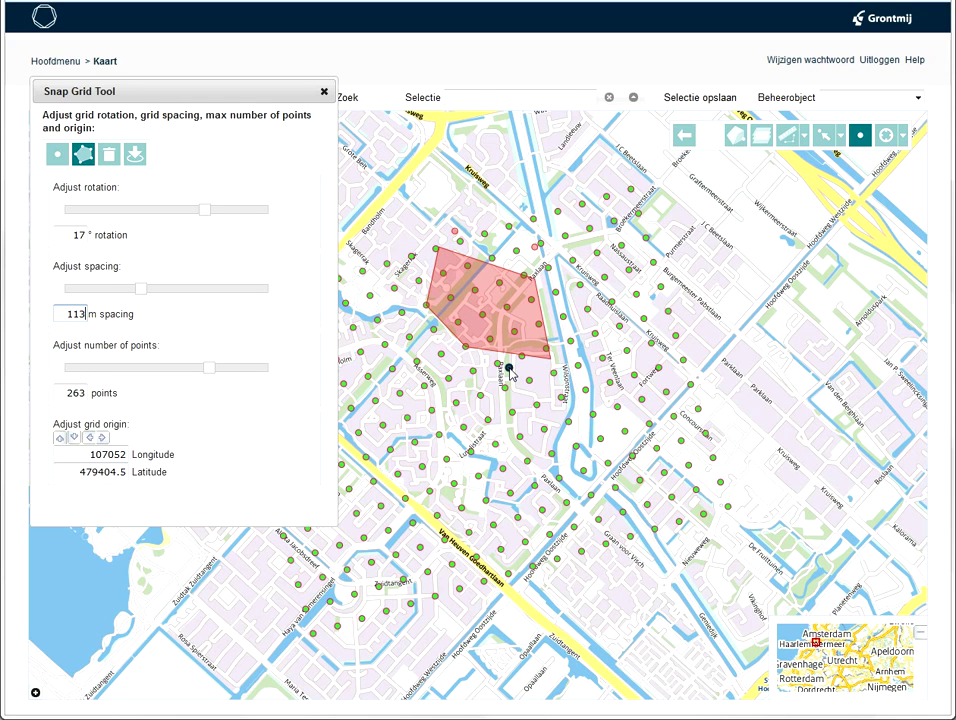
# - Nudge the grid origin east and back west to longitude 107057, and south and back north to latitude 479404.5
pyautogui.moveTo(420, 472); pyautogui.dragTo(499, 450)
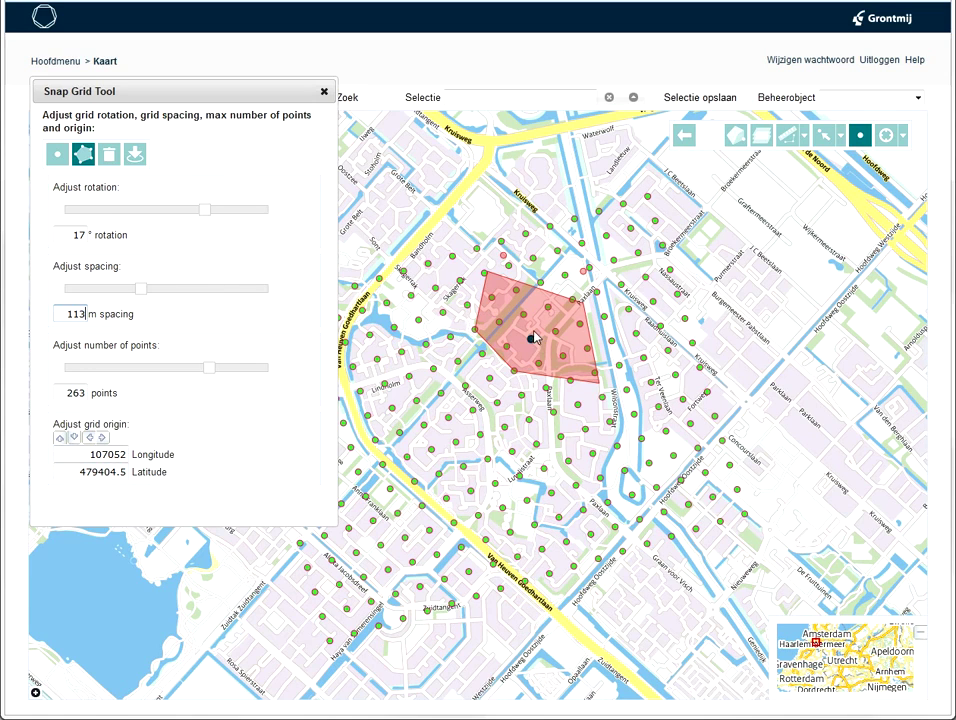
pyautogui.scroll(1, 534, 340)
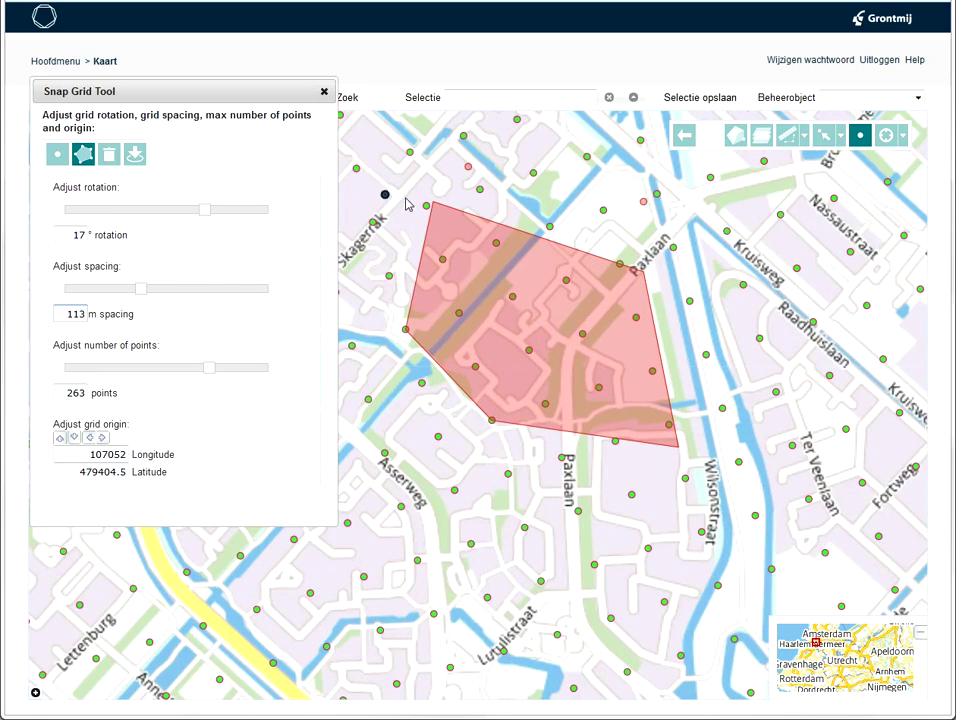
pyautogui.scroll(1, 531, 330)
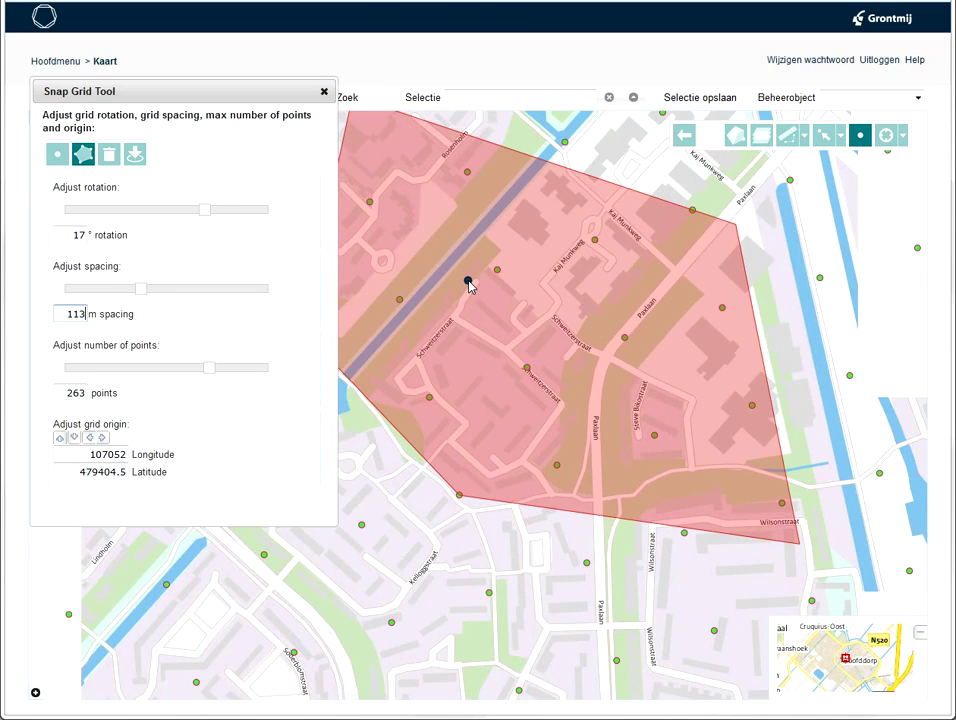
pyautogui.scroll(-1, 468, 280)
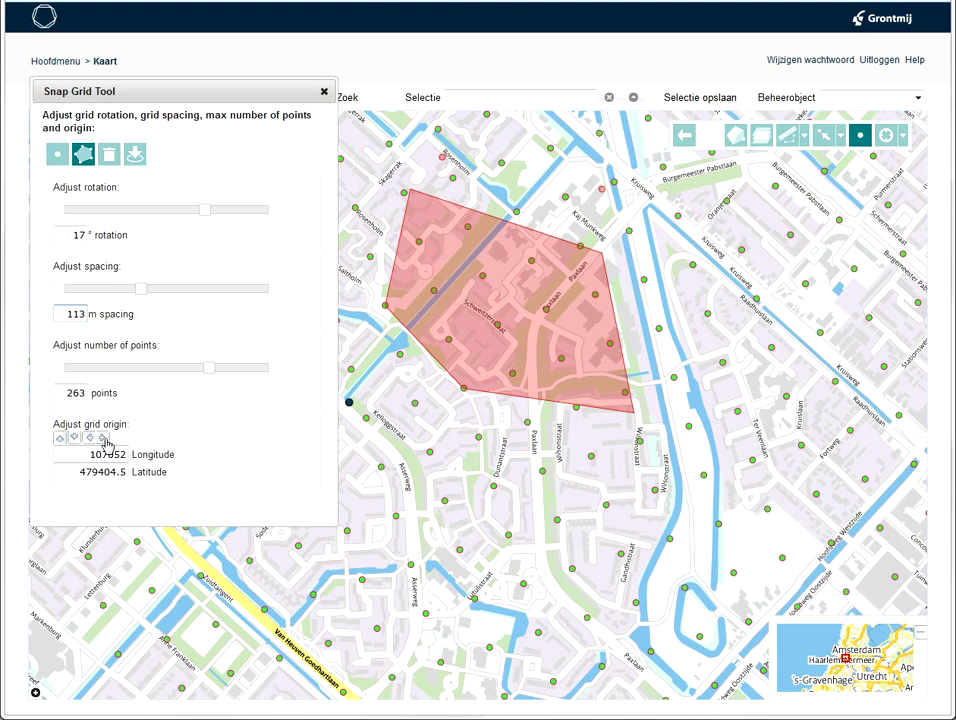
pyautogui.click(104, 439)
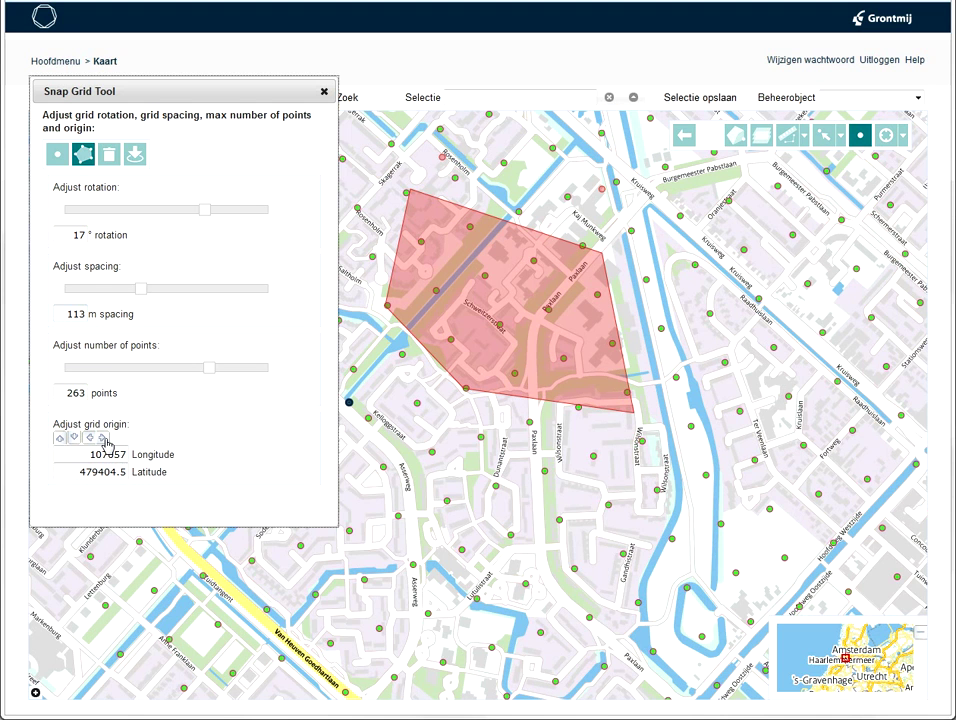
pyautogui.click(104, 439)
pyautogui.click(104, 439)
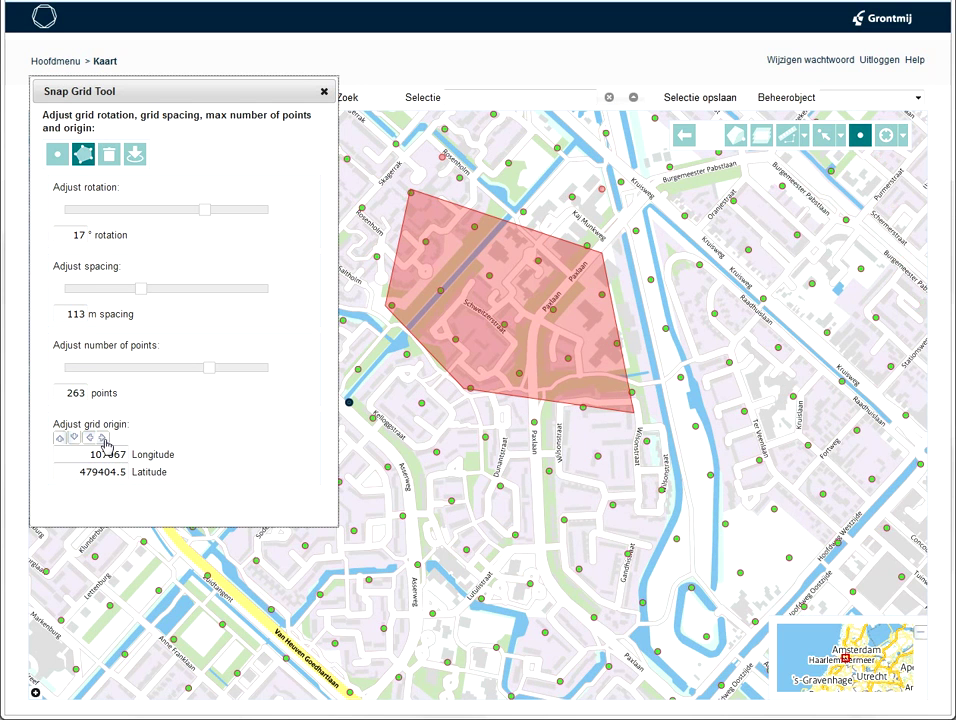
pyautogui.click(89, 438)
pyautogui.click(89, 439)
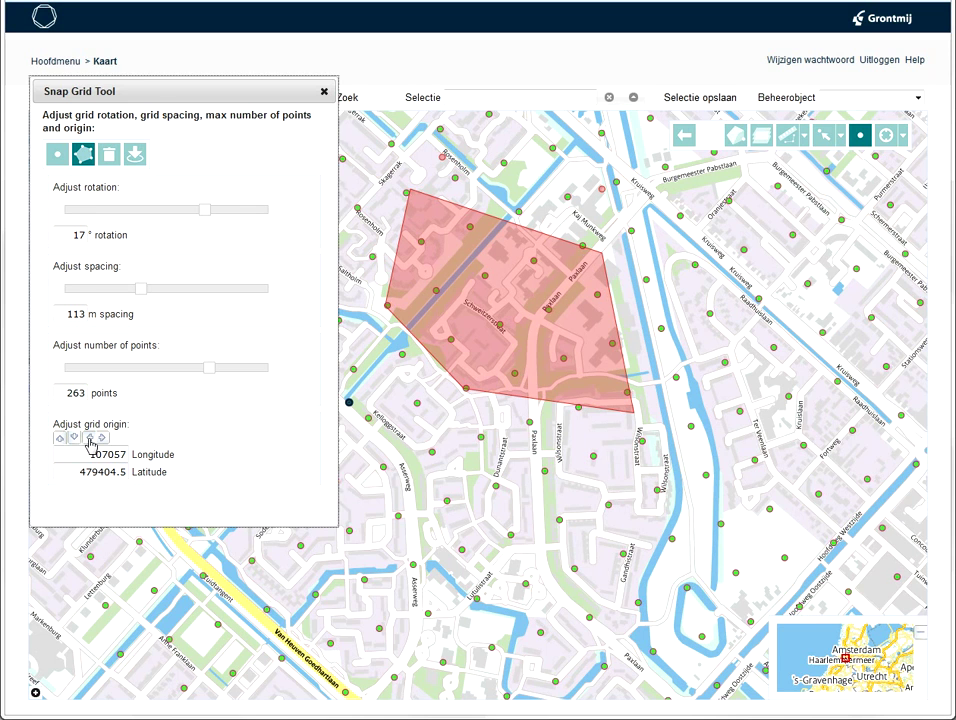
pyautogui.click(77, 440)
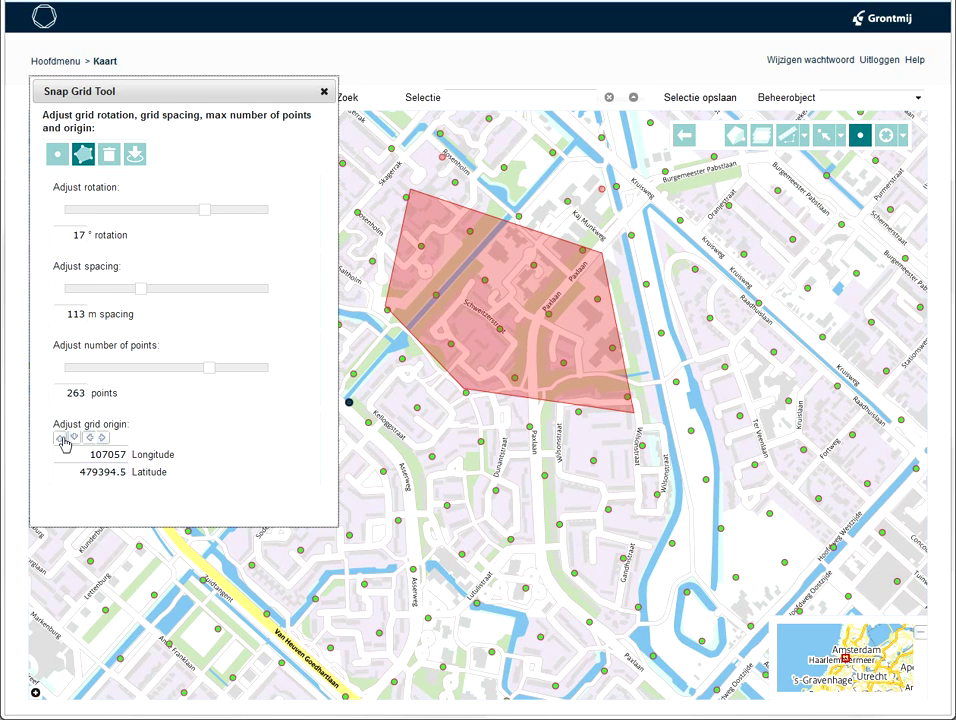
pyautogui.click(60, 439)
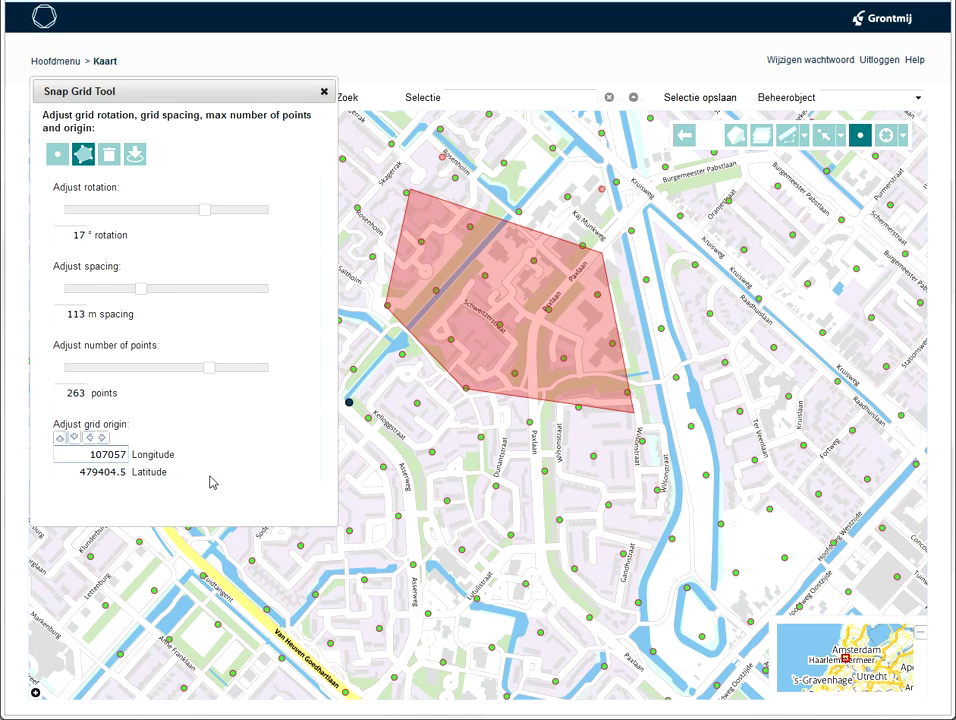
# - Set the grid origin's longitude to 107057.33 and step it up to 107059.33
pyautogui.write('.33')
pyautogui.press('Tab')
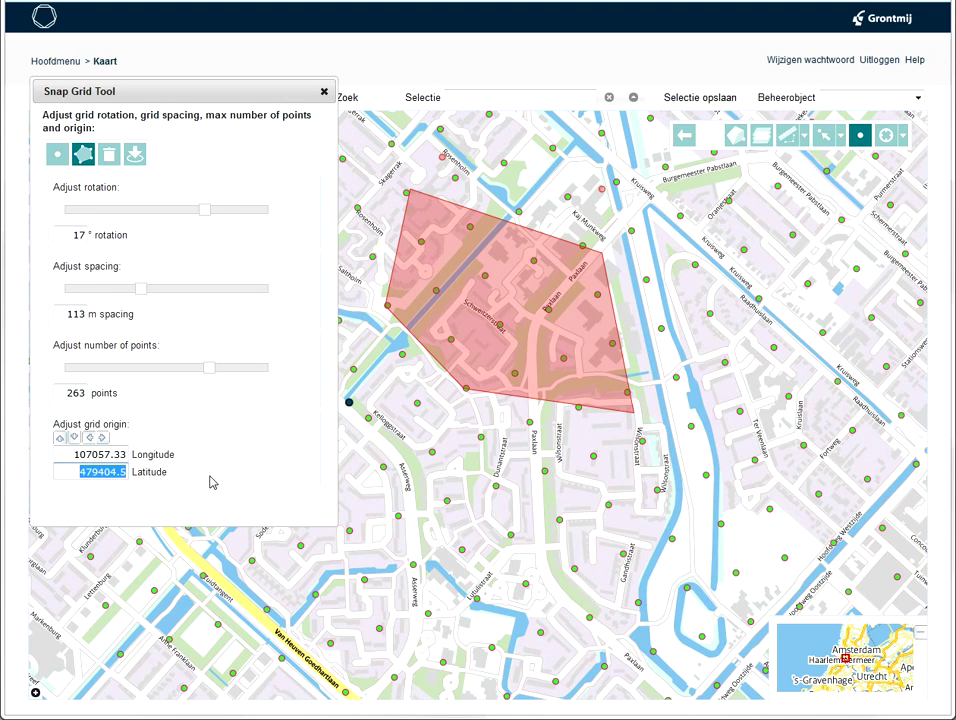
pyautogui.click(121, 454)
pyautogui.press('Up')
pyautogui.press('Up')
pyautogui.press('Up')
pyautogui.press('Down')
# - Lower the grid origin's latitude in small steps to 479387.5
pyautogui.click(121, 471)
pyautogui.press('Down')
pyautogui.press('Down')
pyautogui.press('Down')
pyautogui.press('Down')
pyautogui.press('Down')
pyautogui.press('Down')
pyautogui.press('Down')
pyautogui.press('Down')
pyautogui.press('Down')
pyautogui.press('Down')
pyautogui.press('Down')
pyautogui.press('Down')
pyautogui.press('Down')
pyautogui.press('Down')
pyautogui.press('Down')
pyautogui.press('Down')
pyautogui.press('Down')
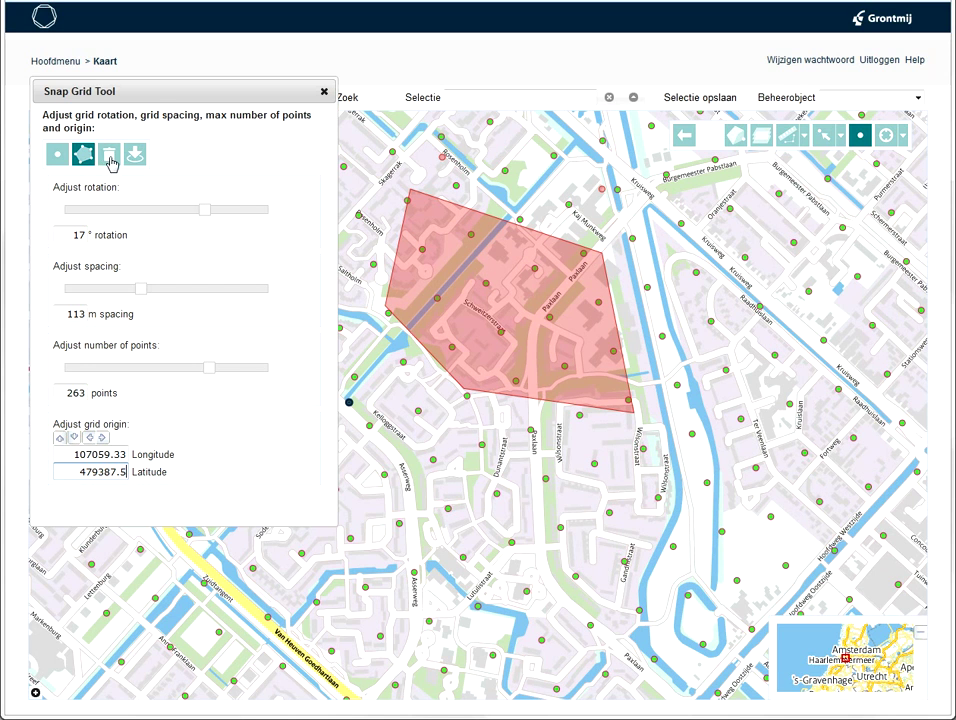
# - Delete the drawn polygon and the two drawn points from the map
pyautogui.moveTo(509, 440); pyautogui.dragTo(513, 449)
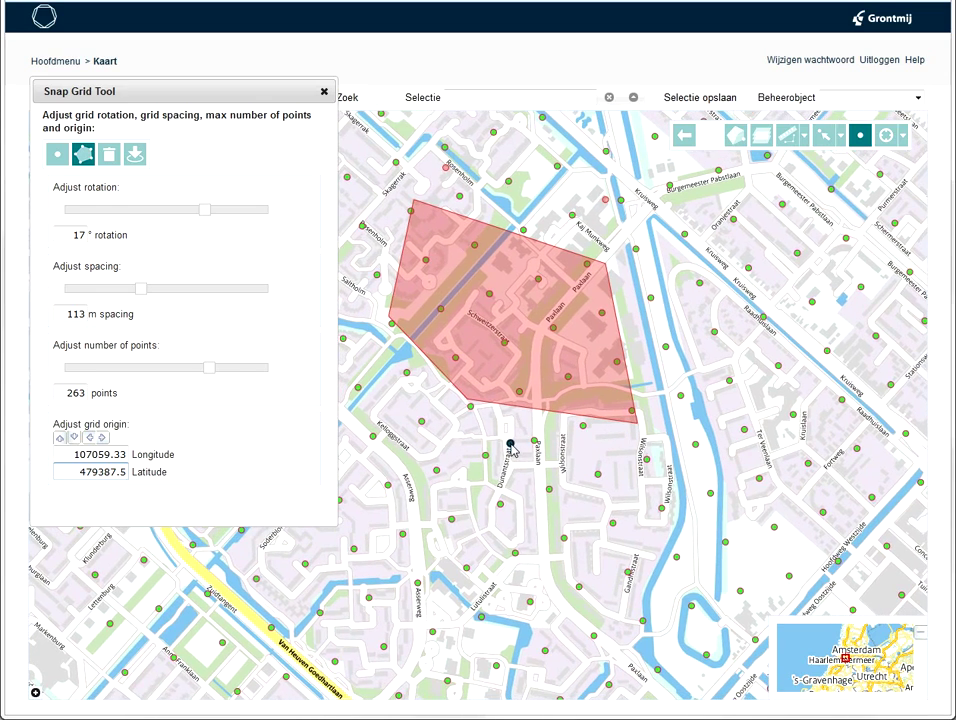
pyautogui.scroll(-2, 513, 449)
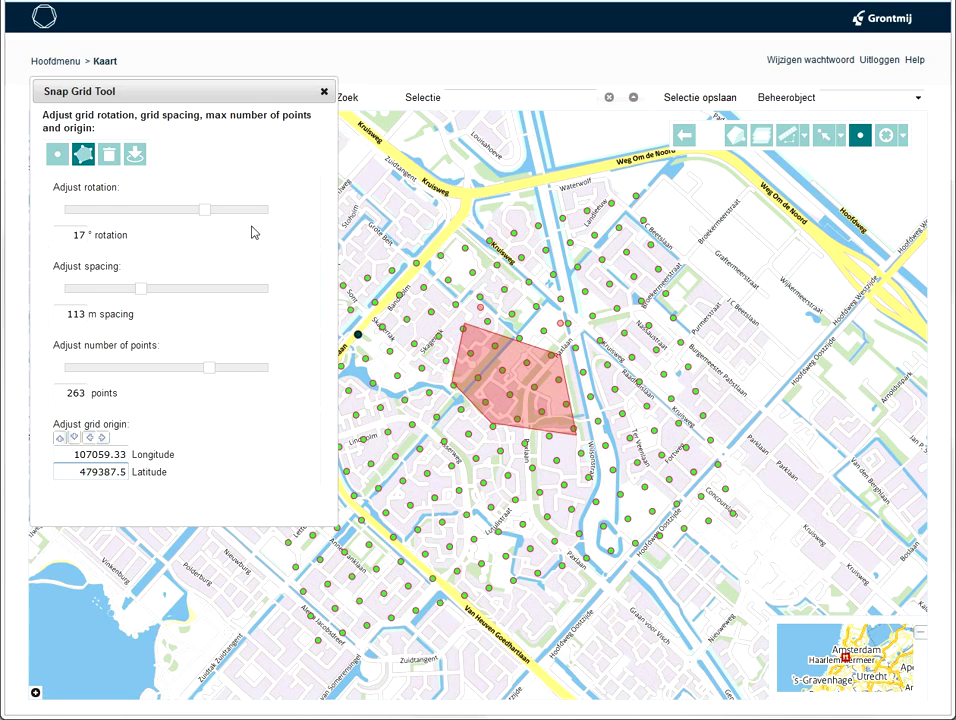
pyautogui.click(111, 156)
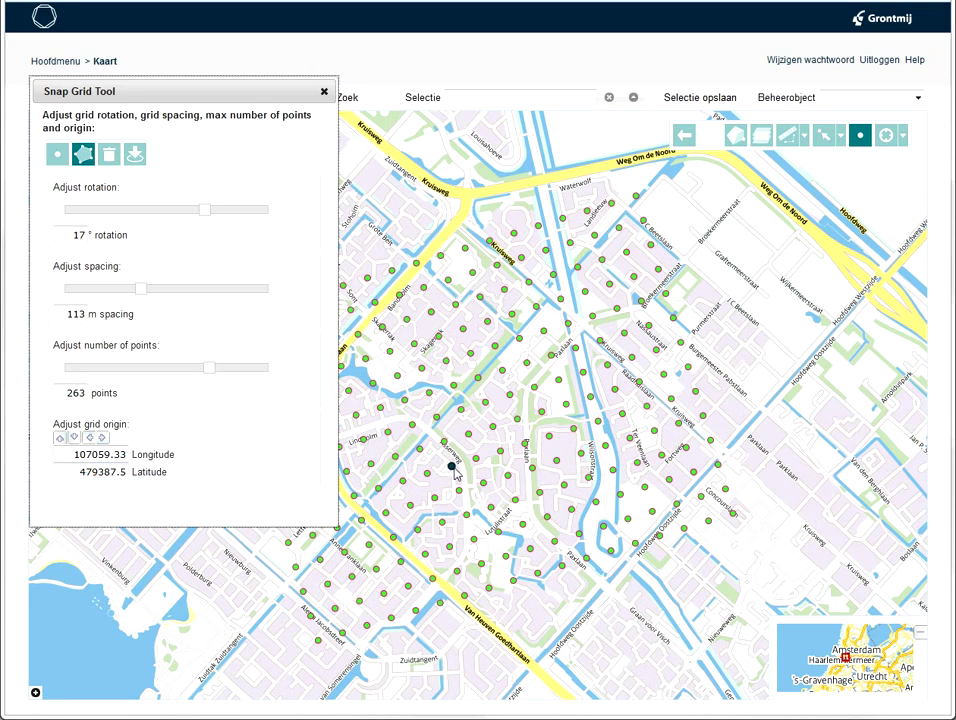
# - Draw a triangular polygon snapped to three grid points, between Skagerrak and Paxlaan
pyautogui.click(431, 313)
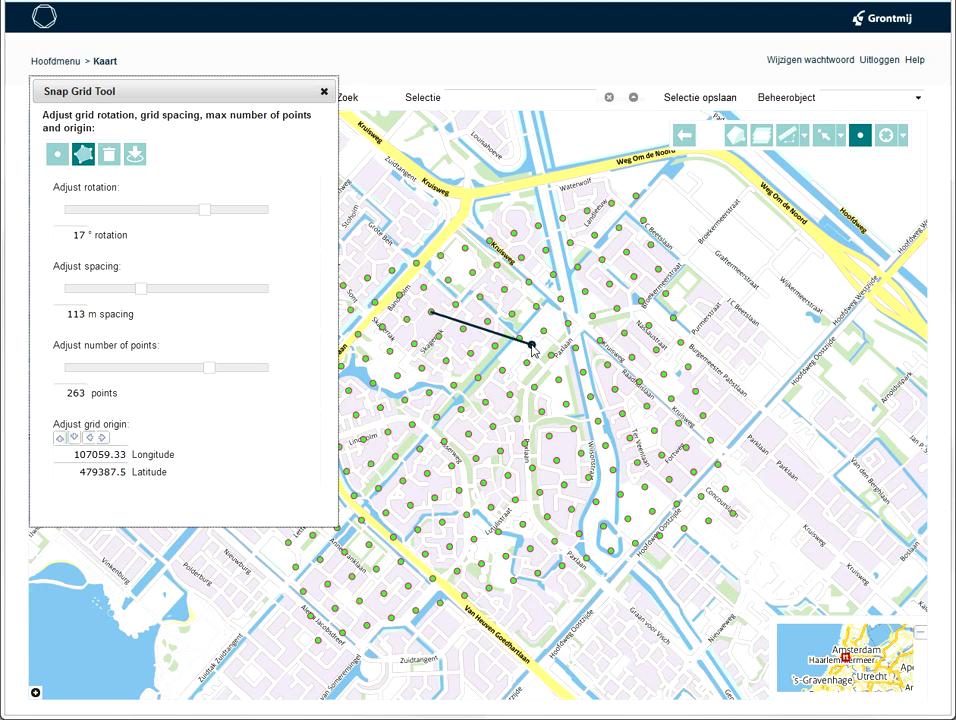
pyautogui.click(519, 338)
pyautogui.doubleClick(485, 403)
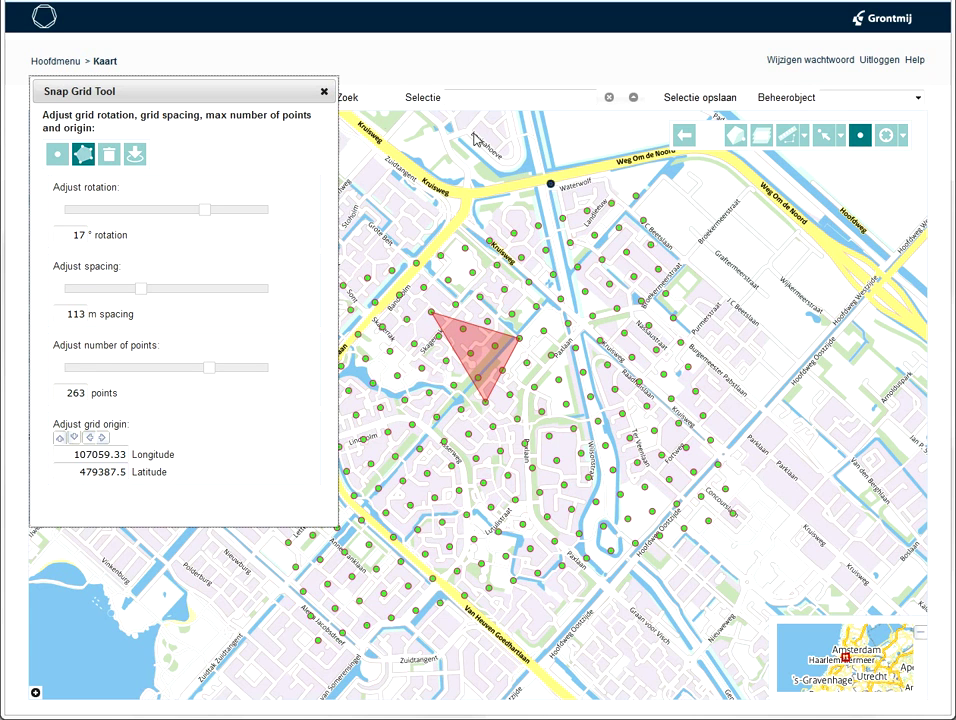
# - Close the Snap Grid Tool without saving the drawn polygon and reopen it on the map
pyautogui.click(324, 91)
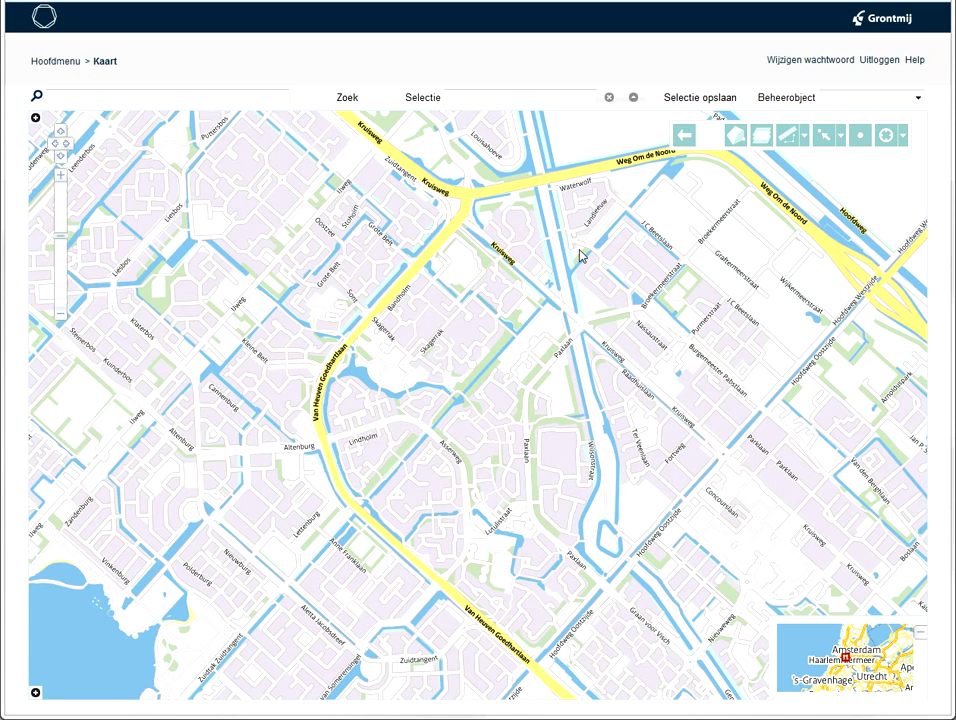
pyautogui.click(857, 146)
# - Draw a triangular polygon snapped to three grid points just west of Paxlaan and save it to the map
pyautogui.click(480, 297)
pyautogui.click(568, 323)
pyautogui.doubleClick(502, 370)
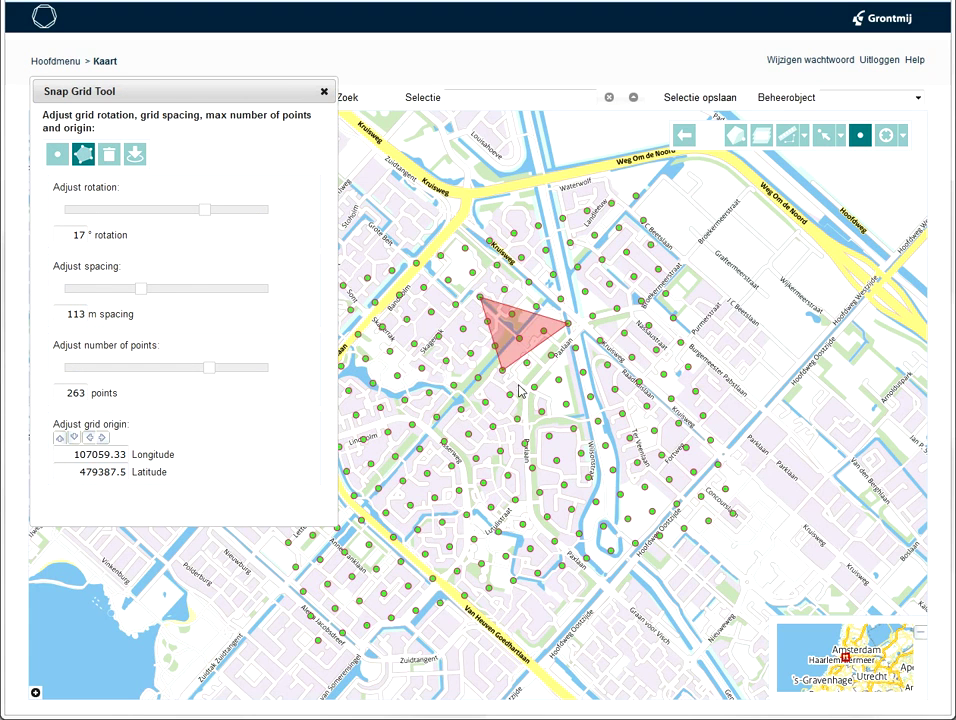
pyautogui.click(134, 153)
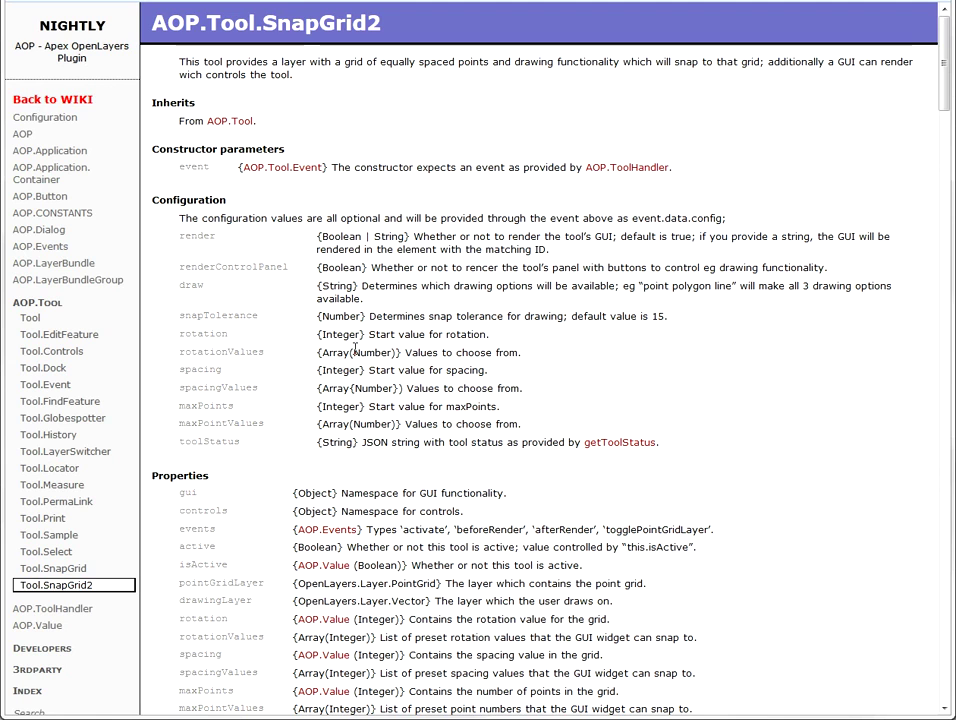
# - Read the SnapGrid2 configuration options in the documentation, from render and renderControlPanel through snapTolerance and rotation to spacing and maxPoints
pyautogui.moveTo(318, 236); pyautogui.dragTo(337, 237)
pyautogui.click(355, 238)
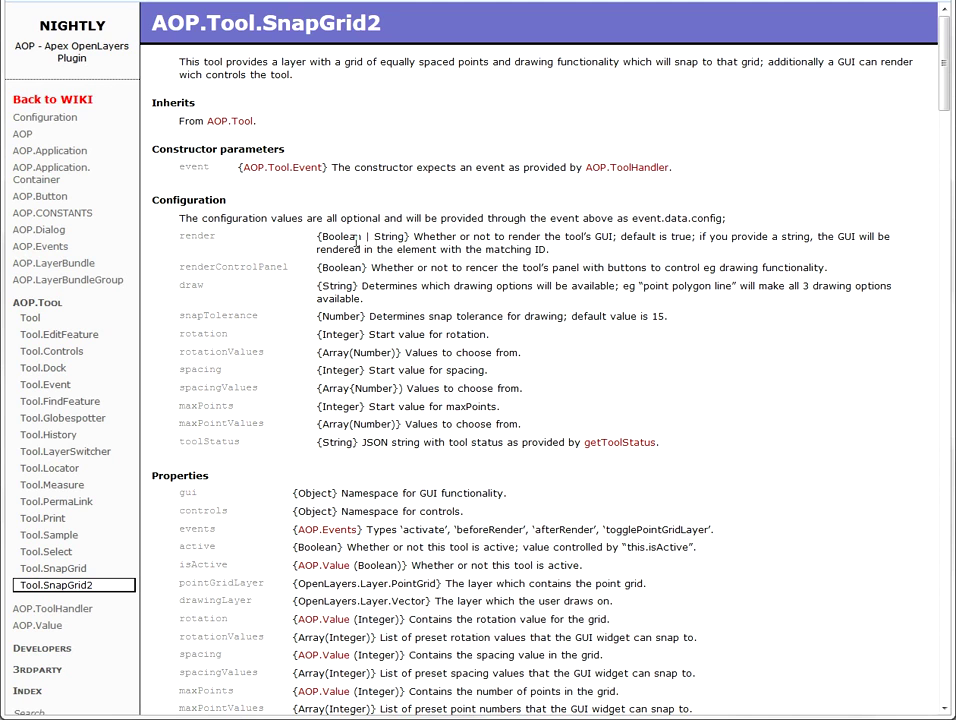
pyautogui.moveTo(353, 267); pyautogui.dragTo(443, 267)
pyautogui.click(446, 267)
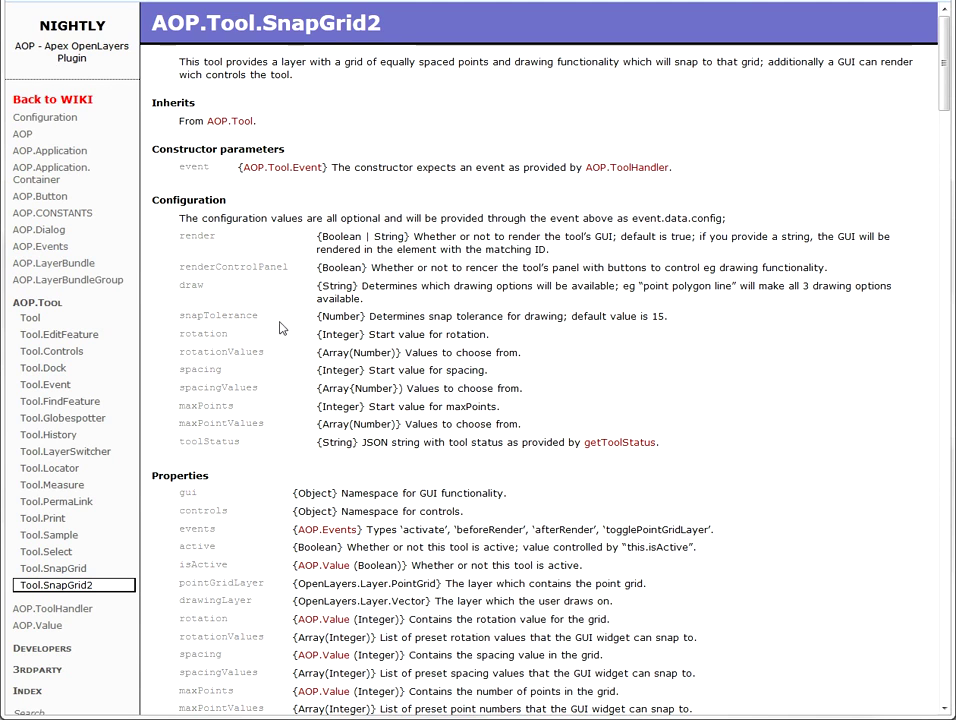
pyautogui.moveTo(420, 316); pyautogui.dragTo(525, 316)
pyautogui.click(495, 337)
pyautogui.doubleClick(196, 370)
pyautogui.click(205, 405)
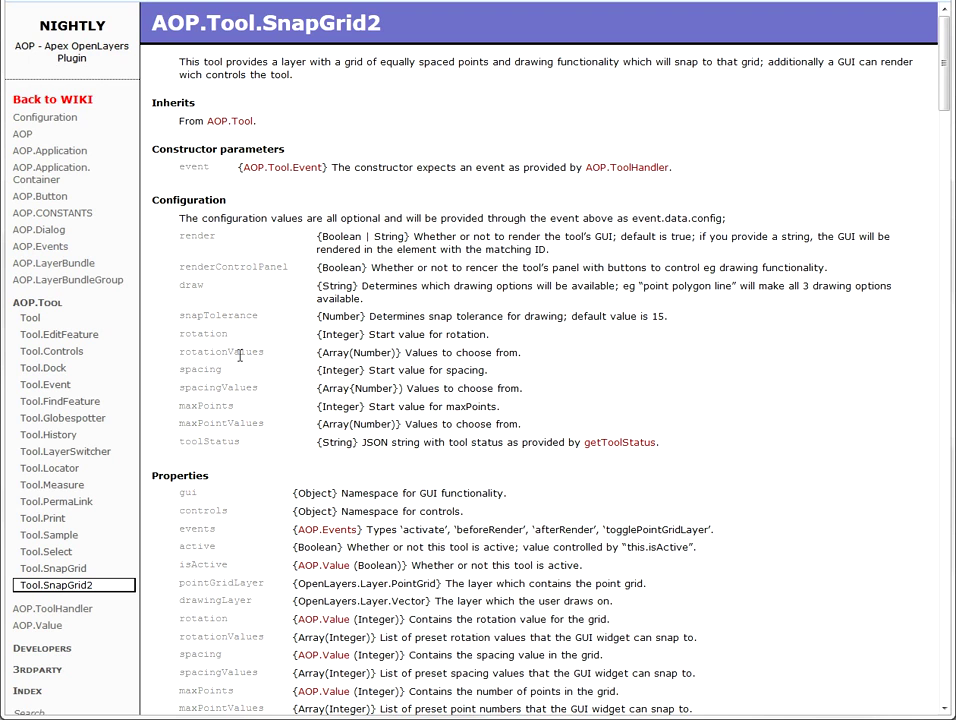
# - Switch to Eclipse and maximize the editor showing 2013-08-13.json.js
pyautogui.hotkey('alt', 'Tab')
pyautogui.hotkey('alt', 'Tab')
pyautogui.hotkey('alt', 'shift', 'Tab')
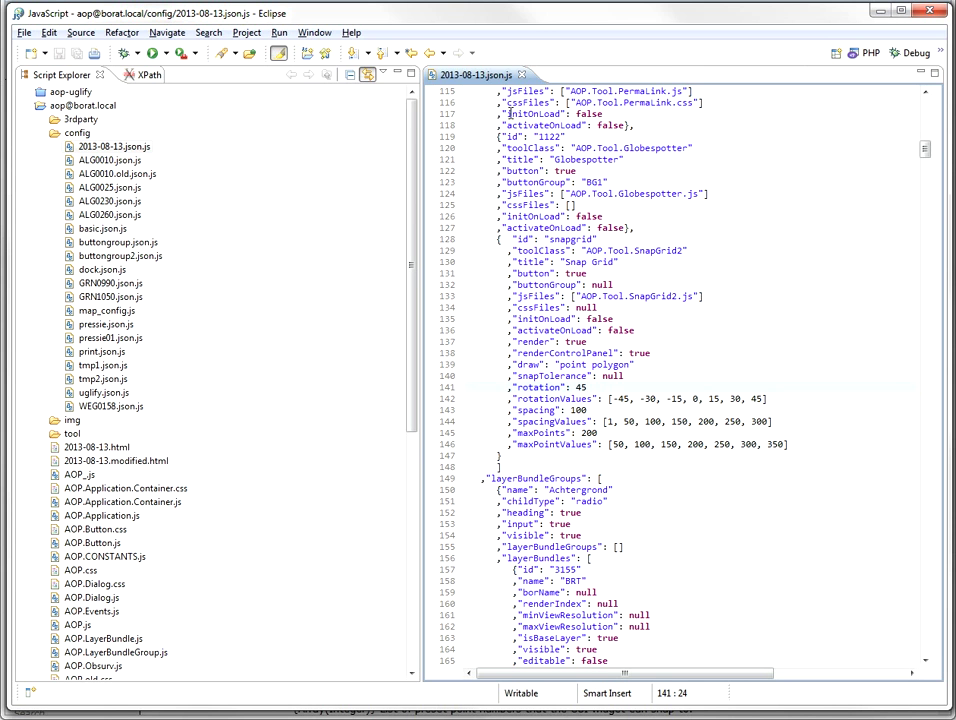
pyautogui.doubleClick(487, 81)
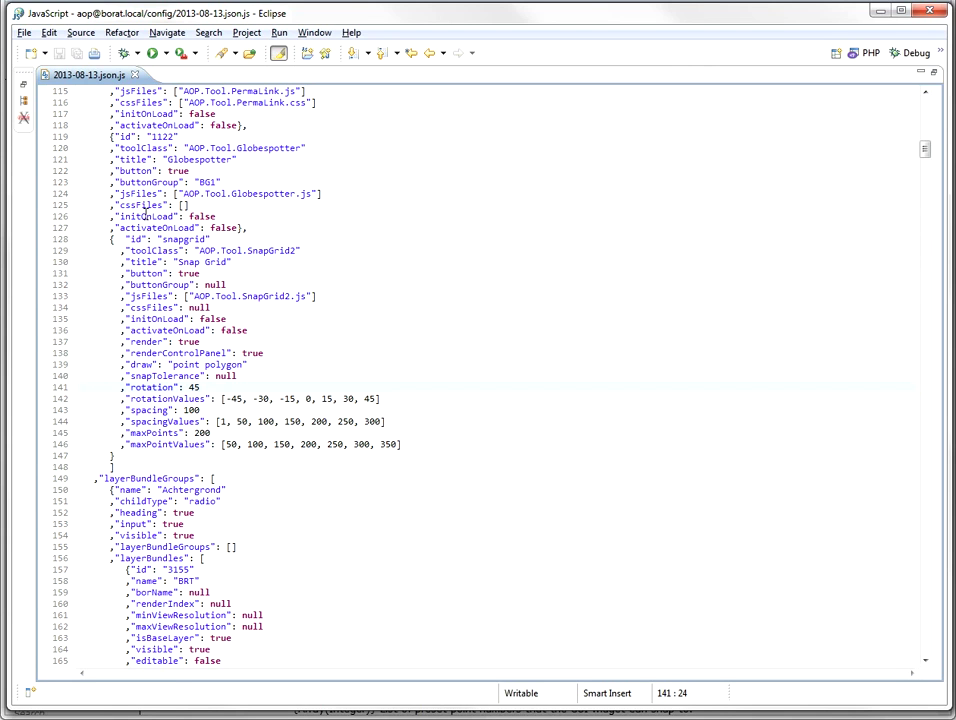
# - Set renderControlPanel to false in the snapgrid tool's configuration block
pyautogui.click(172, 240)
pyautogui.press('Down')
pyautogui.press('Right')
pyautogui.press('Down')
pyautogui.press('Down')
pyautogui.press('Down')
pyautogui.press('Down')
pyautogui.press('Down')
pyautogui.press('Down')
pyautogui.press('Down')
pyautogui.press('Down')
pyautogui.press('Down')
pyautogui.press('Down')
pyautogui.press('Down')
pyautogui.press('Up')
pyautogui.press('Up')
pyautogui.press('Up')
pyautogui.press('Up')
pyautogui.press('Down')
pyautogui.press('Down')
pyautogui.press('End')
pyautogui.press('BackSpace')
pyautogui.press('BackSpace')
pyautogui.press('BackSpace')
pyautogui.press('BackSpace')
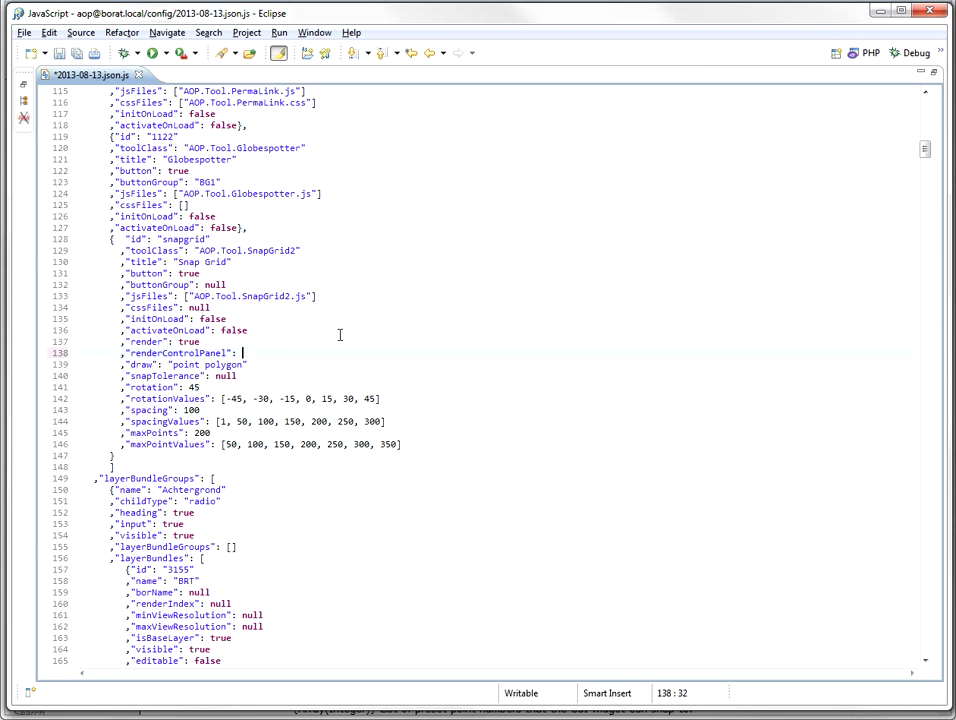
pyautogui.write('false')
# - Reduce the snapgrid tool's draw option to "polygon" by removing the point drawing mode
pyautogui.press('Down')
pyautogui.press('Left')
pyautogui.press('Left')
pyautogui.press('Left')
pyautogui.press('Left')
pyautogui.press('Left')
pyautogui.press('Left')
pyautogui.press('Left')
pyautogui.press('Left')
pyautogui.press('BackSpace')
pyautogui.press('BackSpace')
pyautogui.press('BackSpace')
pyautogui.press('BackSpace')
pyautogui.press('BackSpace')
pyautogui.press('BackSpace')
pyautogui.press('End')
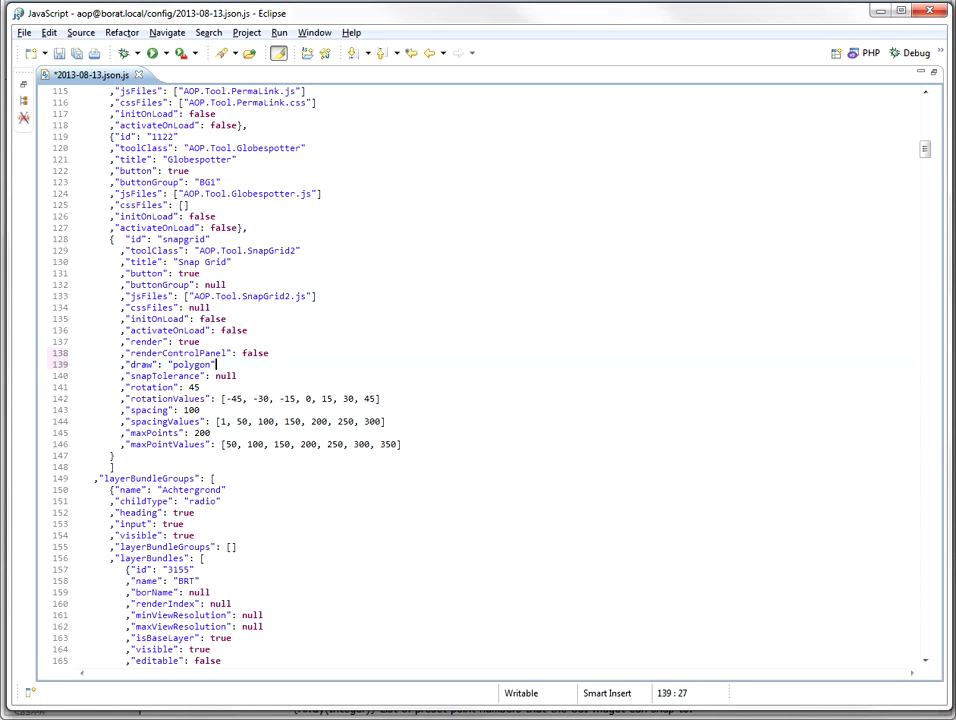
# - Set the snapgrid tool's snapTolerance to 5
pyautogui.press('Down')
pyautogui.press('Delete')
pyautogui.press('Delete')
pyautogui.press('Delete')
pyautogui.press('Delete')
pyautogui.write('5')
# - Set the snapgrid tool's start rotation to 15
pyautogui.press('Down')
pyautogui.press('BackSpace')
pyautogui.press('BackSpace')
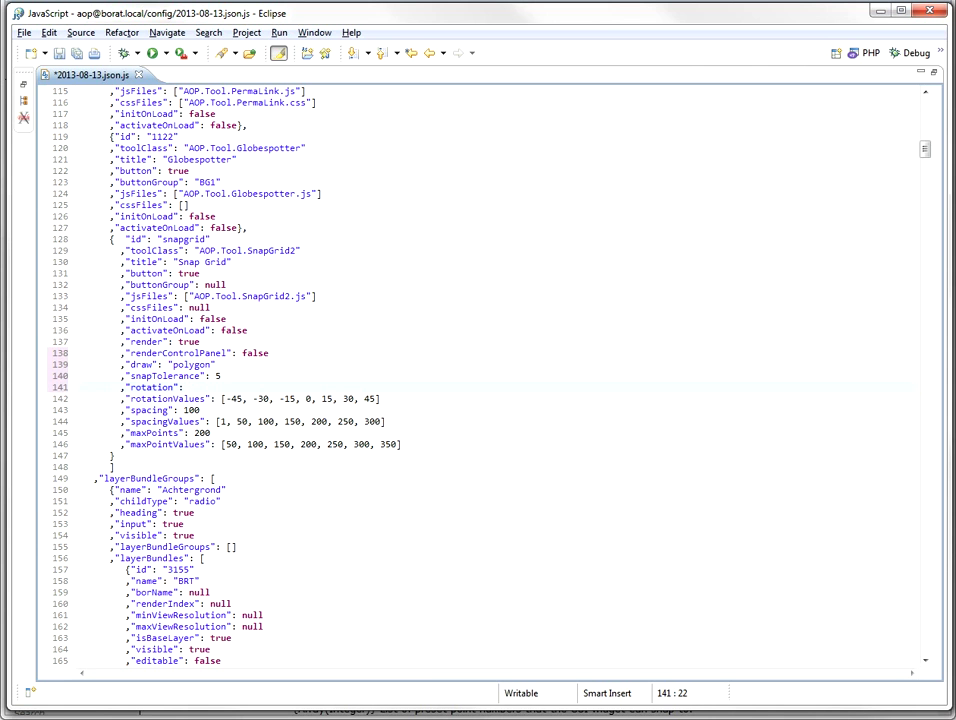
pyautogui.write('15')
# - Set the snapgrid tool's start spacing to 150 and save the configuration file
pyautogui.press('Down')
pyautogui.press('Down')
pyautogui.press('Down')
pyautogui.press('Up')
pyautogui.press('BackSpace')
pyautogui.press('BackSpace')
pyautogui.write('50')
pyautogui.hotkey('ctrl', 's')
# - Switch to the map application in the browser, reload it and open the Snap Grid Tool
pyautogui.hotkey('alt', 'Tab')
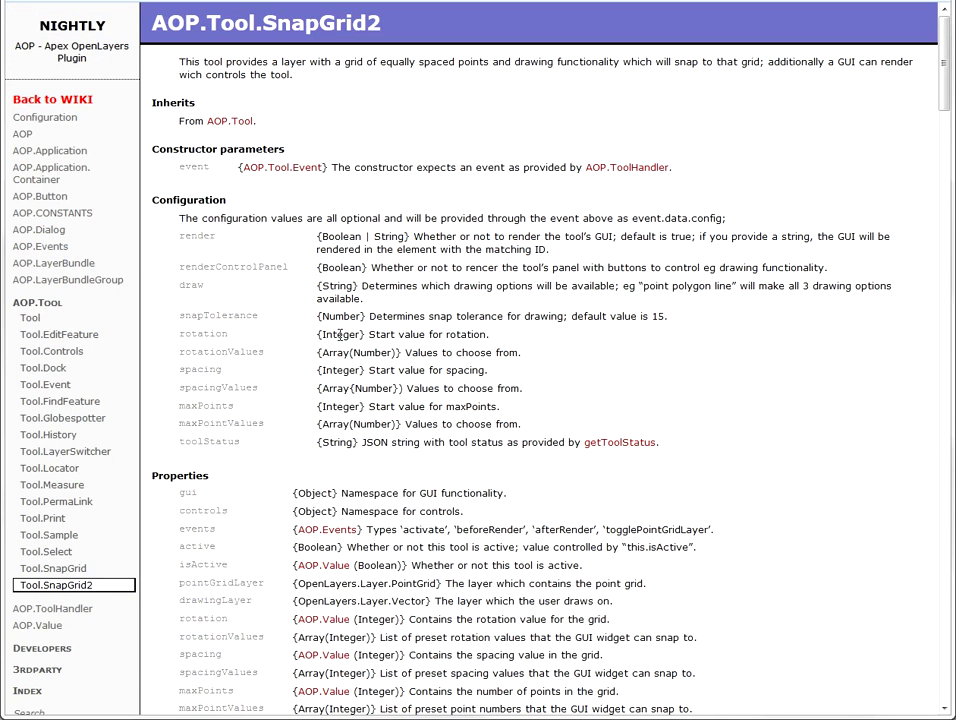
pyautogui.hotkey('ctrl', 'Tab')
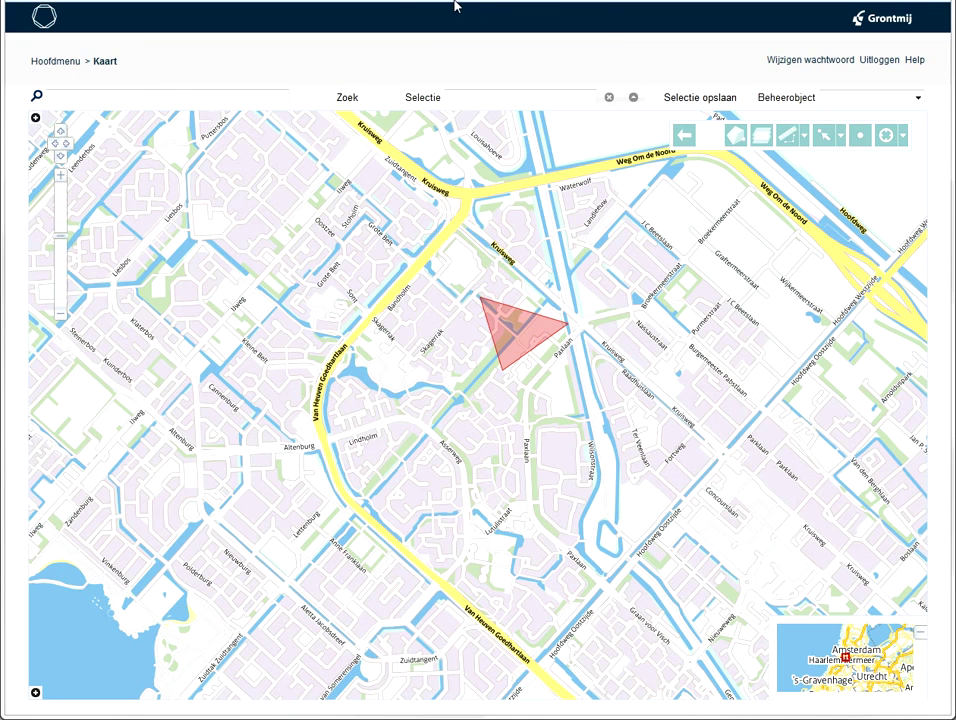
pyautogui.press('F5')
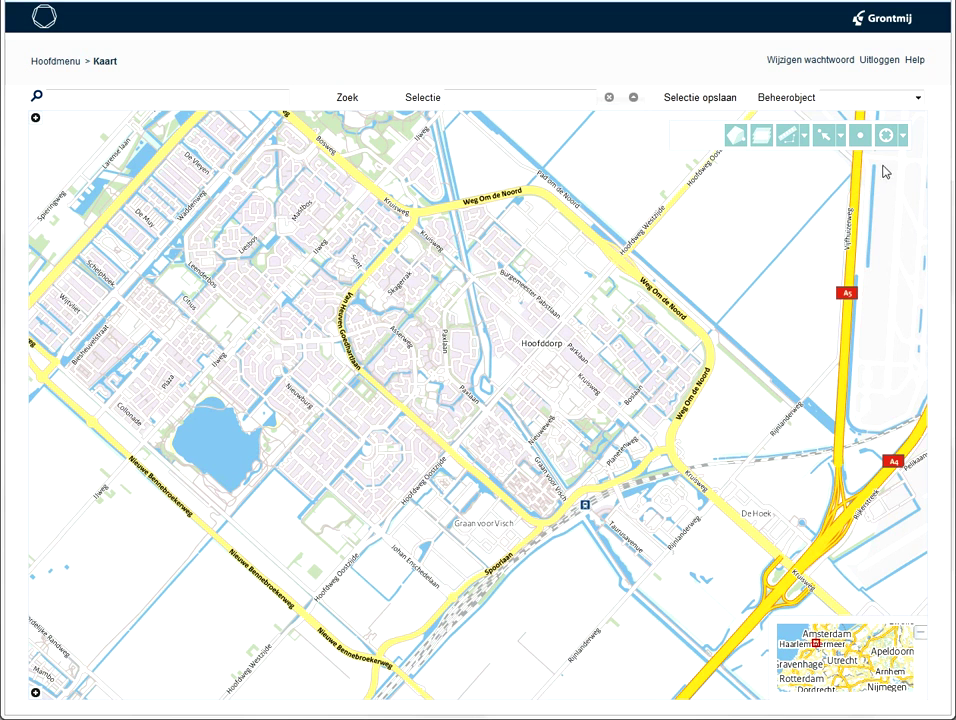
pyautogui.click(862, 143)
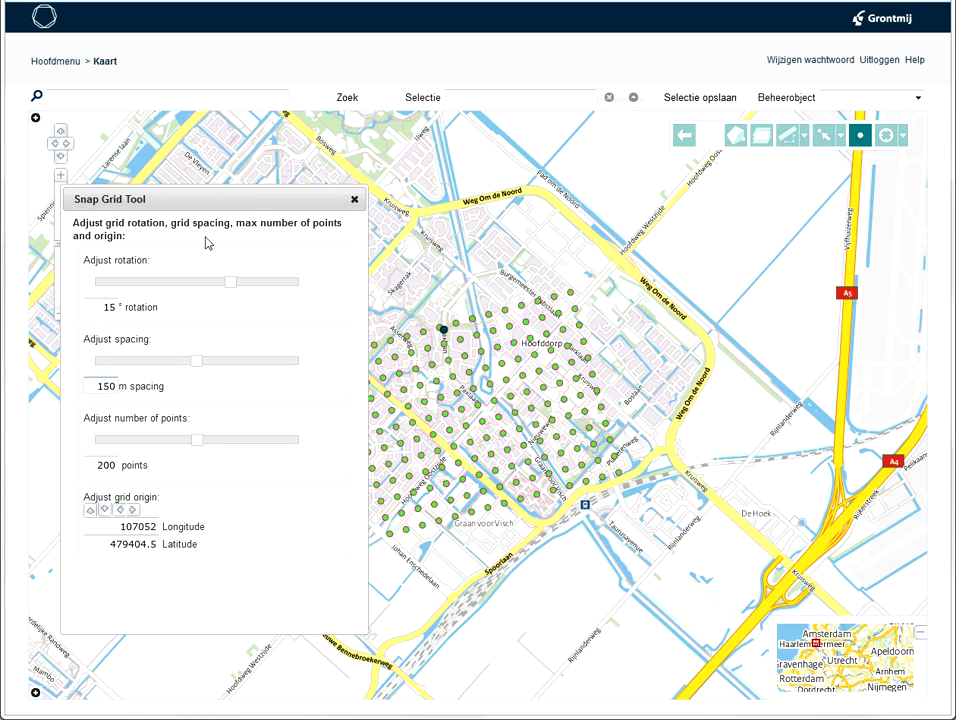
# - Draw a polygon across Fortweg and Concourslaan, with a corner on the grid point near Raadhuislaan and the corners east of it placed off the grid
pyautogui.moveTo(444, 329)
pyautogui.mouseDown()
pyautogui.moveTo(506, 396)
pyautogui.moveTo(541, 374)
pyautogui.moveTo(530, 337)
pyautogui.moveTo(527, 345)
pyautogui.moveTo(542, 363)
pyautogui.moveTo(541, 317)
pyautogui.mouseUp()
pyautogui.scroll(3, 527, 354)
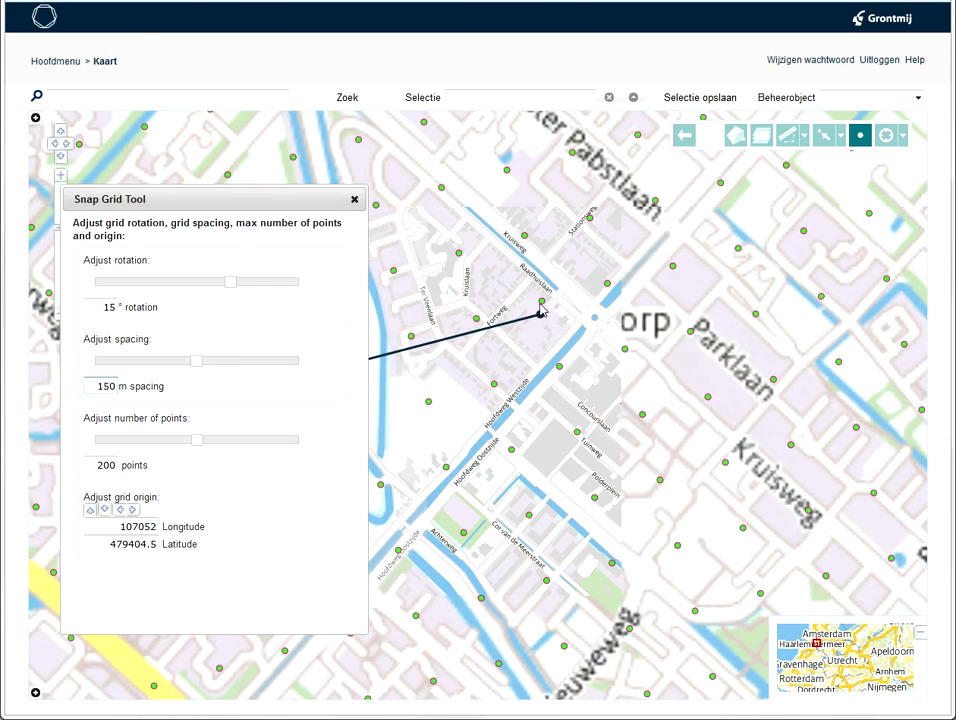
pyautogui.click(542, 303)
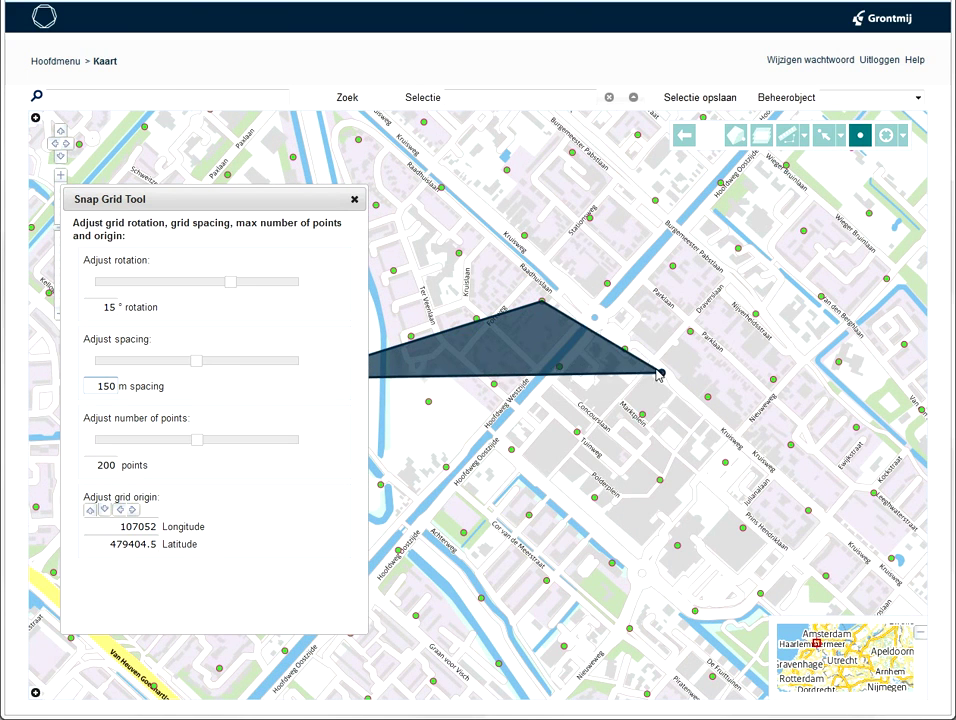
pyautogui.click(611, 334)
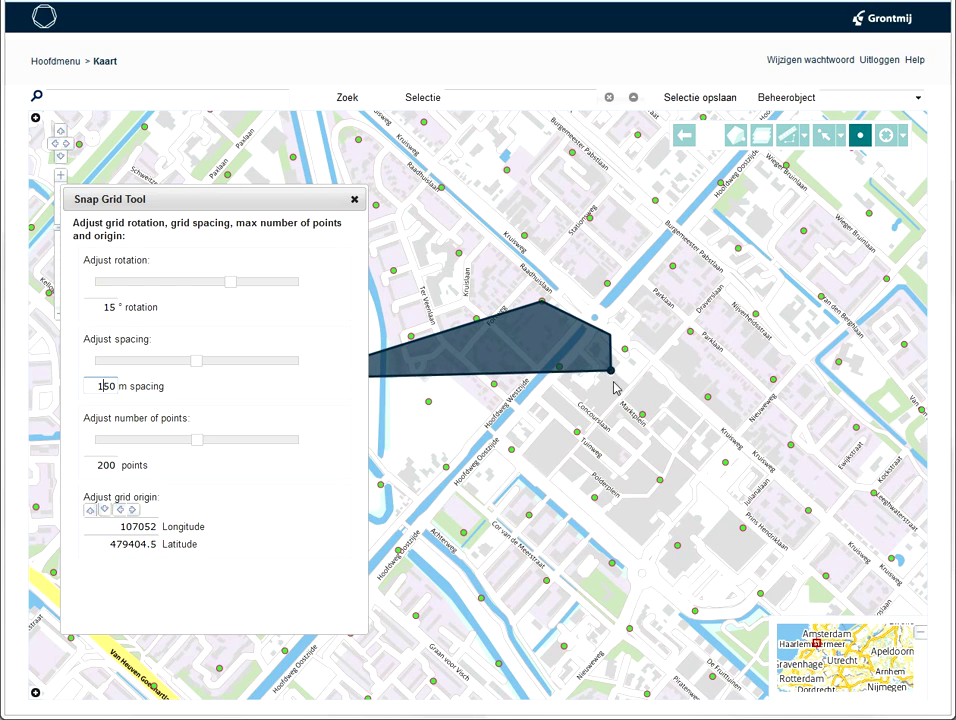
pyautogui.click(610, 369)
pyautogui.click(630, 401)
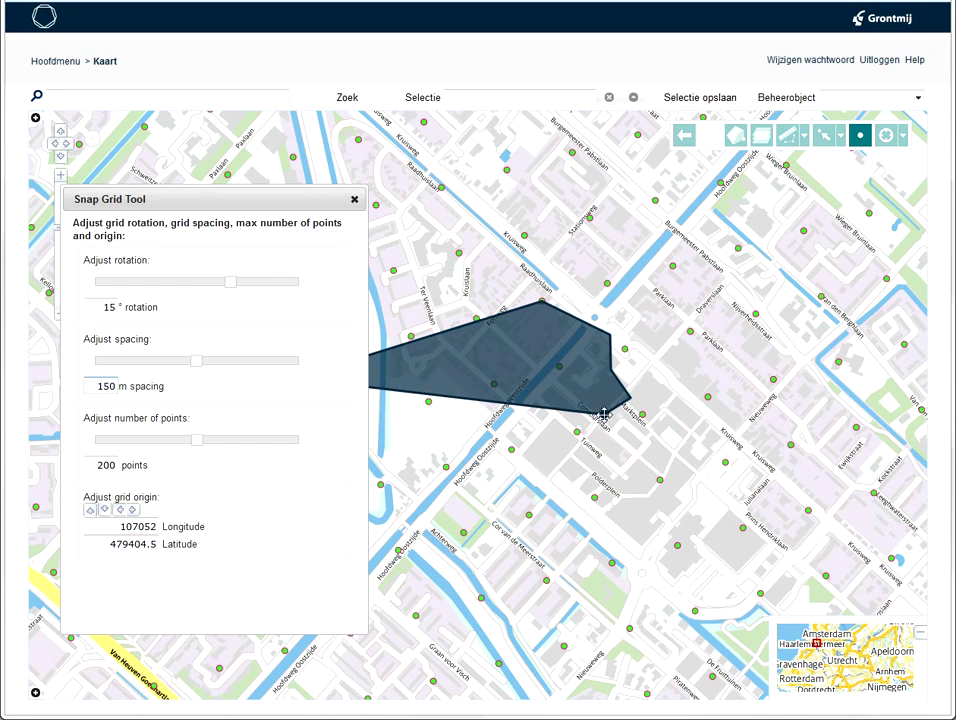
pyautogui.doubleClick(604, 413)
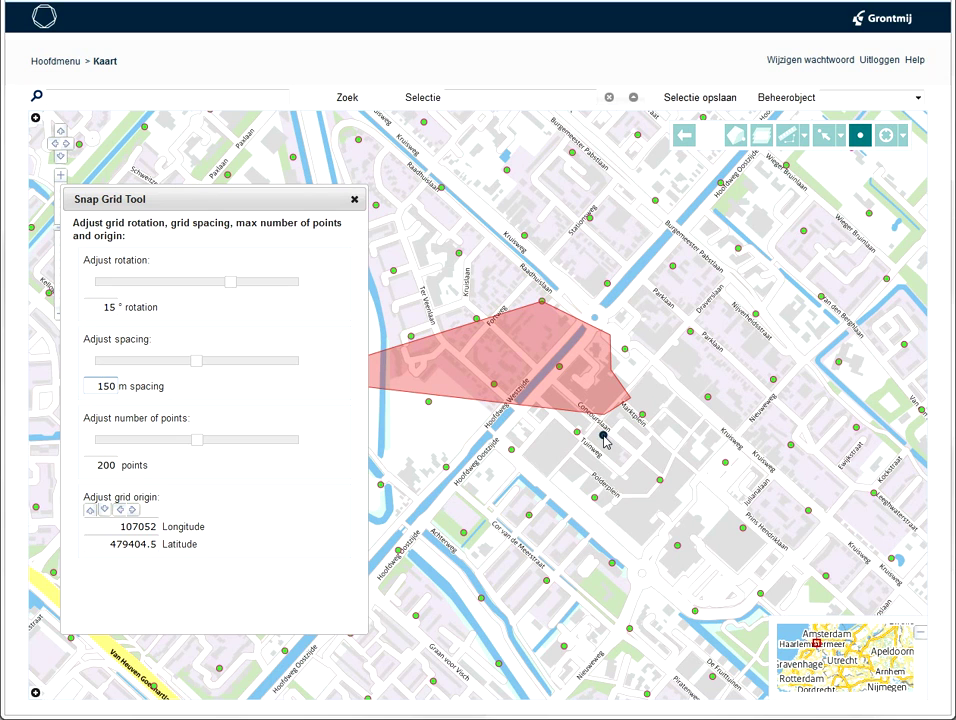